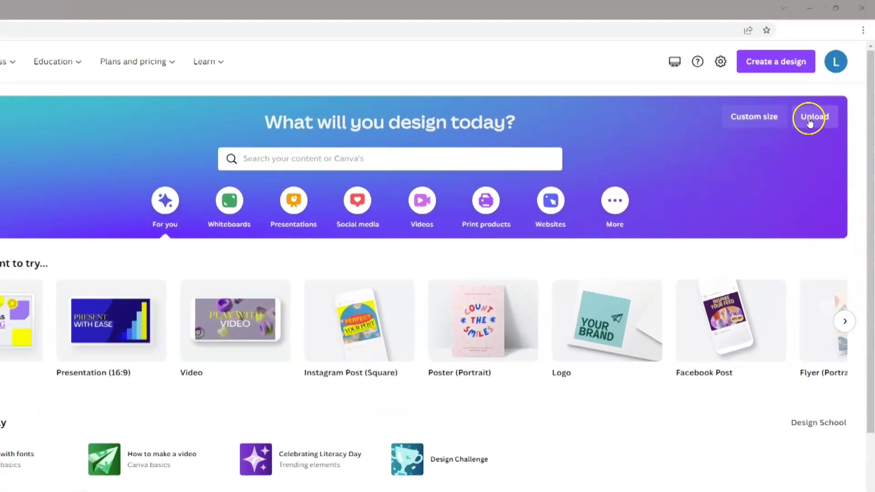
Upload TheMoonIsMyMuseCards.pdf into Canva by dragging it from File Explorer
click(823, 97)
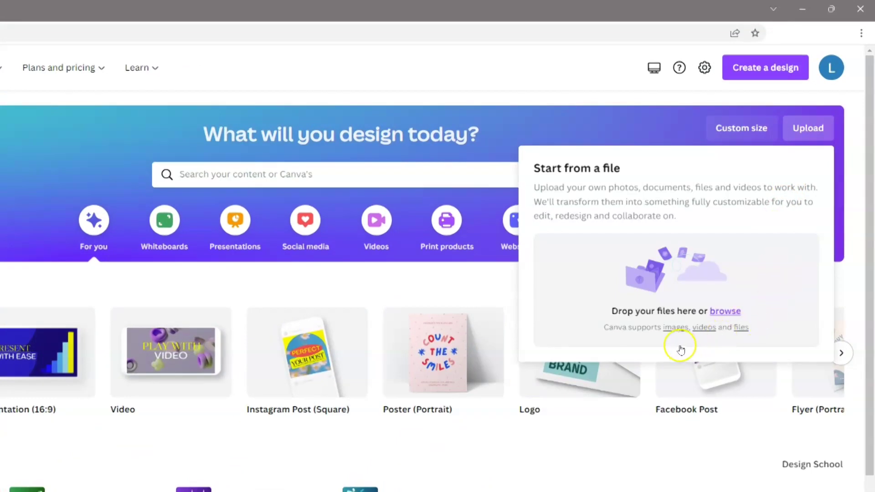
mouse_move(676, 334)
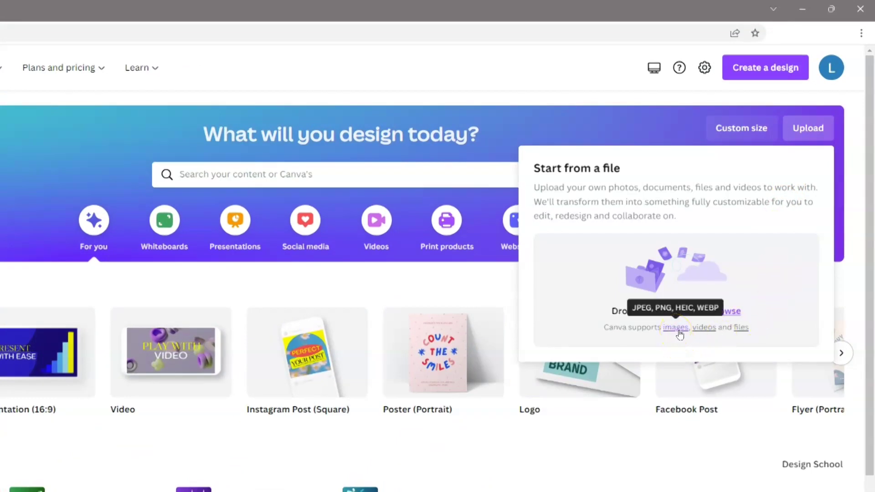
click(705, 331)
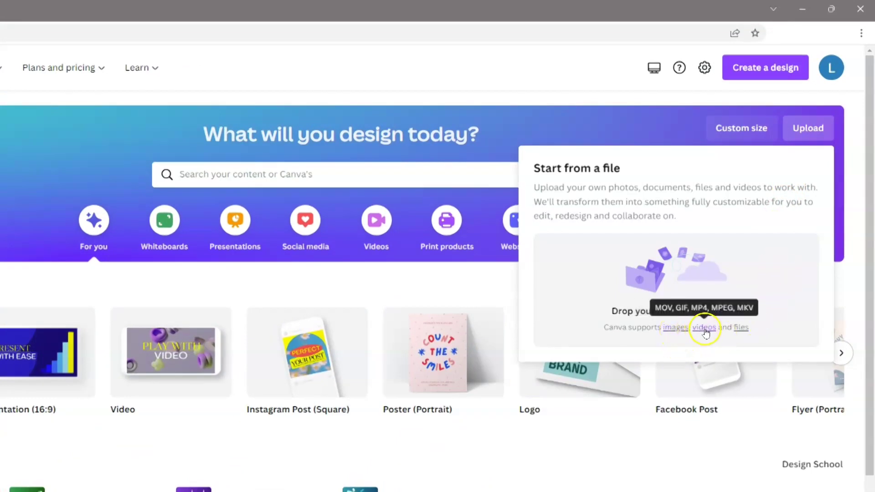
mouse_move(742, 332)
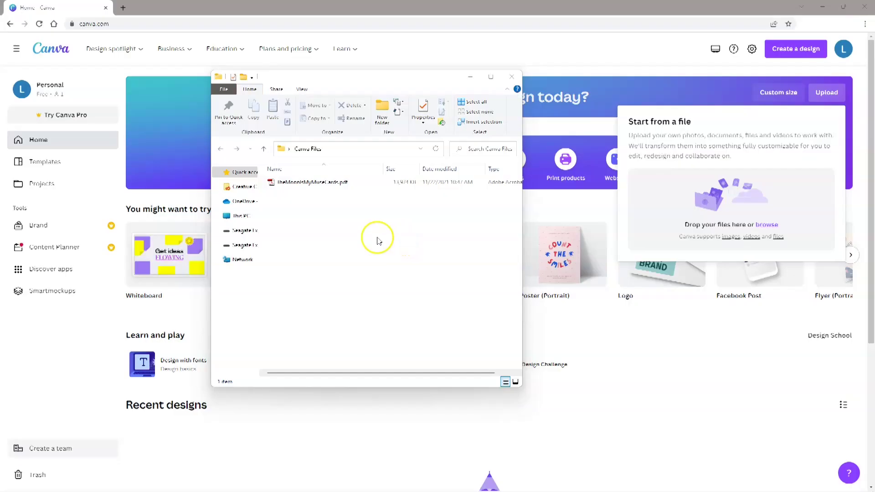
click(327, 182)
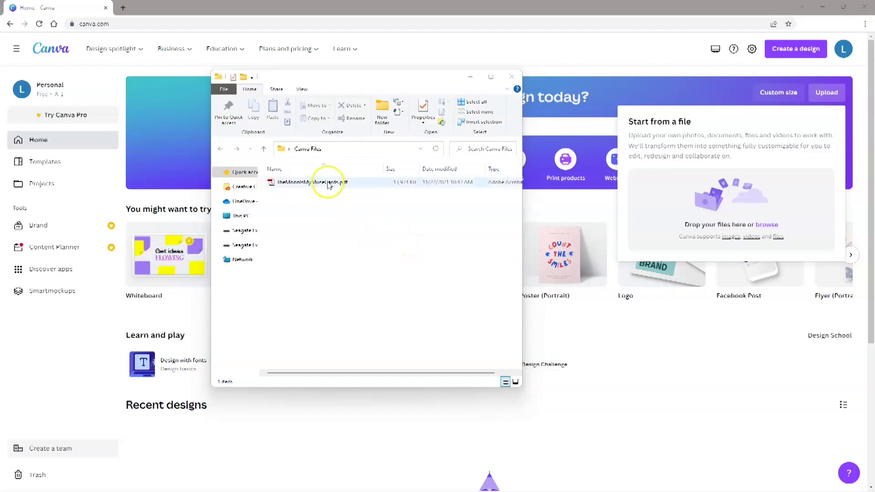
drag(312, 185, 714, 214)
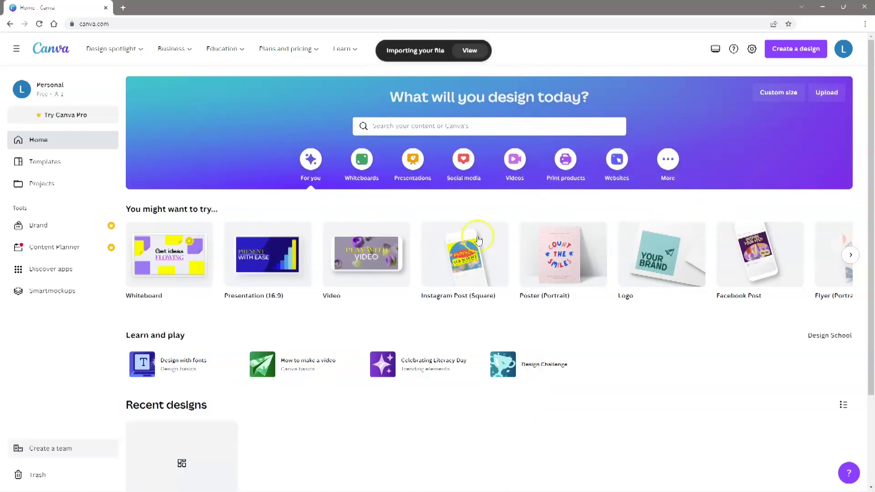
Open the imported 13-page TheMoonIsMyMuseCards.pdf design from recent designs
scroll(255, 351, down, 3)
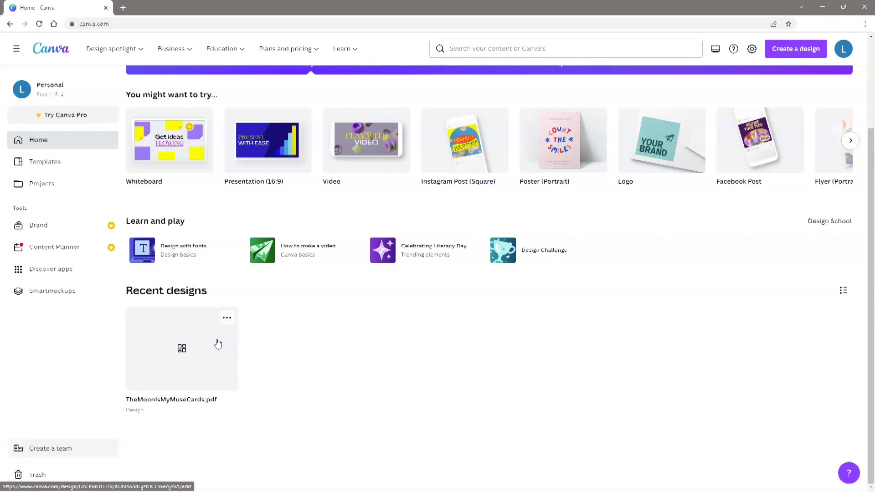
click(190, 355)
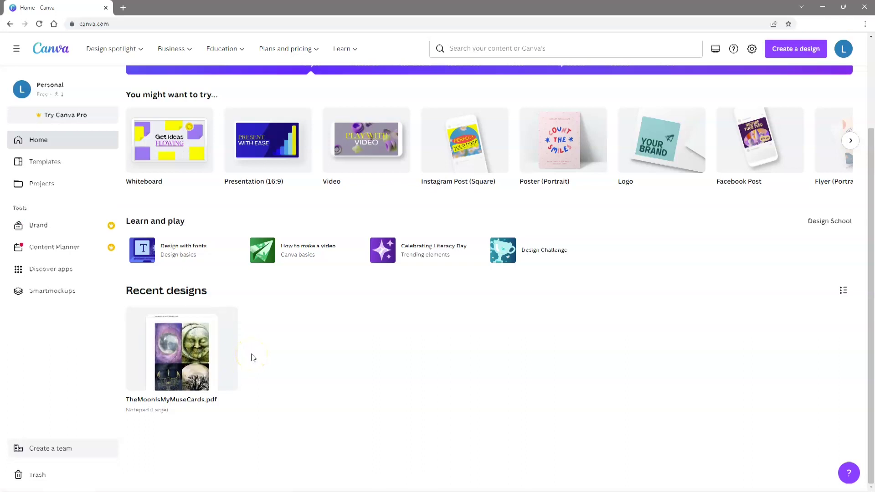
click(190, 353)
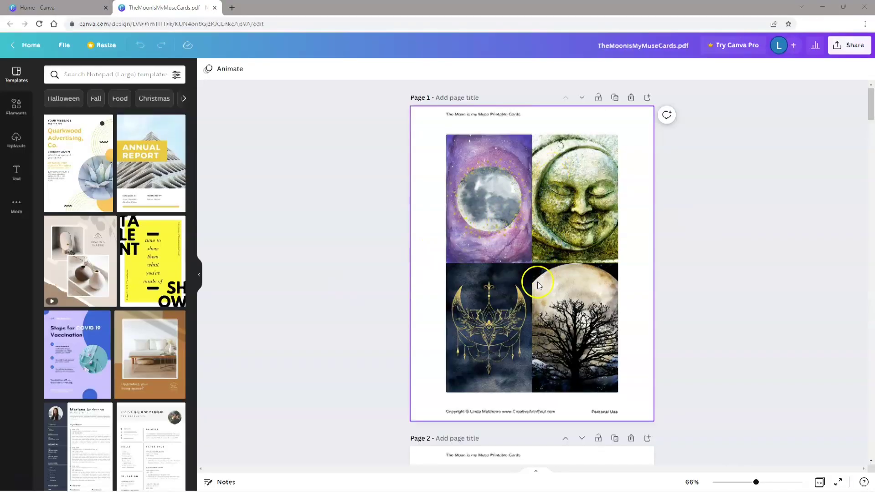
Scroll down through the moon card pages and back up to page 1
scroll(538, 285, down, 1)
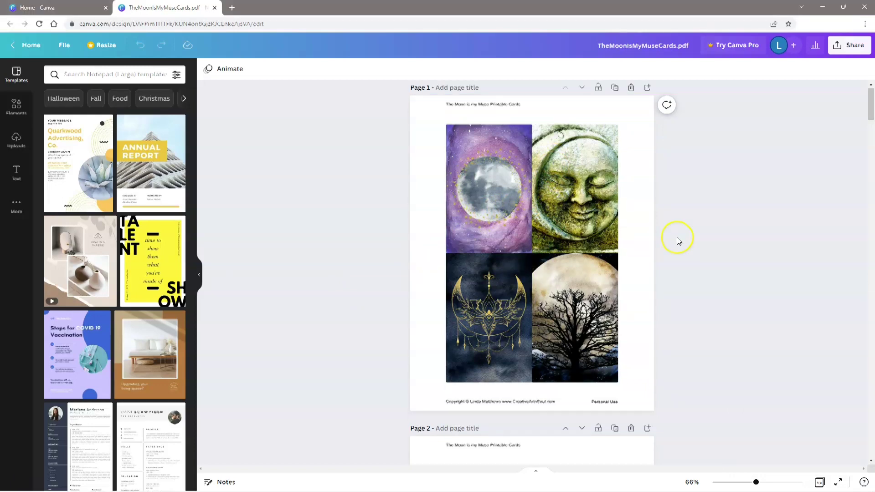
scroll(627, 235, down, 6)
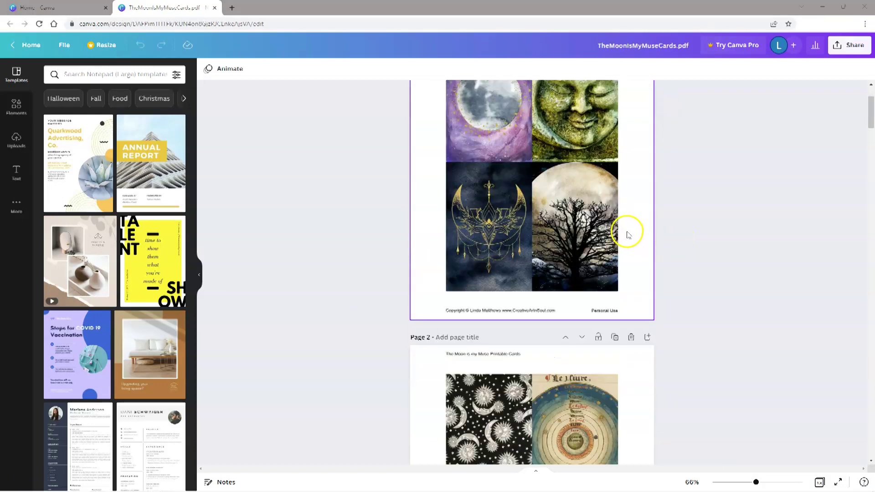
scroll(628, 237, down, 12)
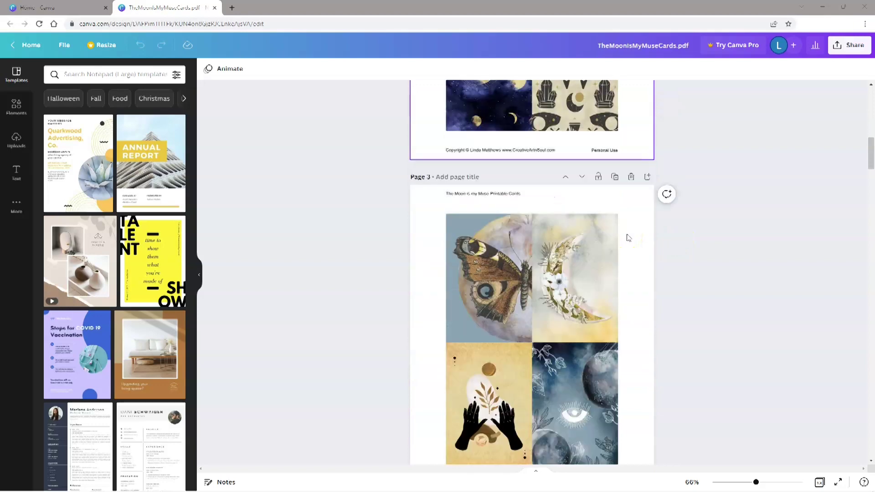
scroll(628, 238, down, 1)
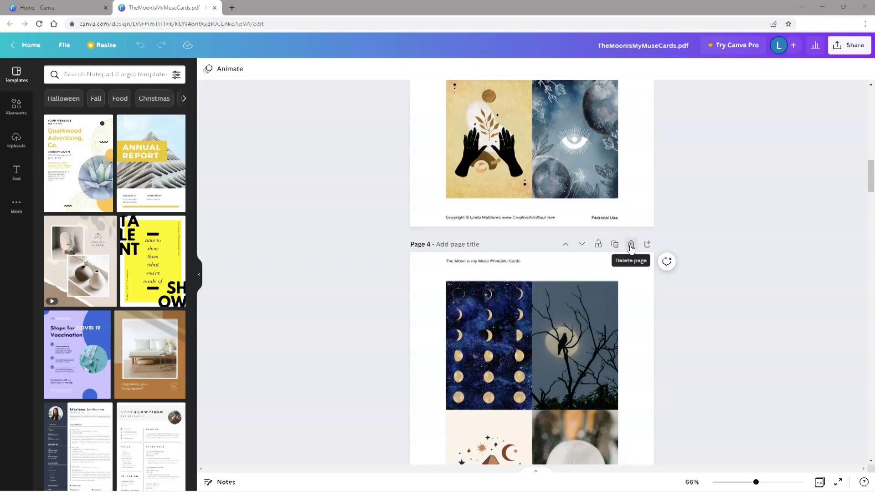
scroll(631, 248, up, 14)
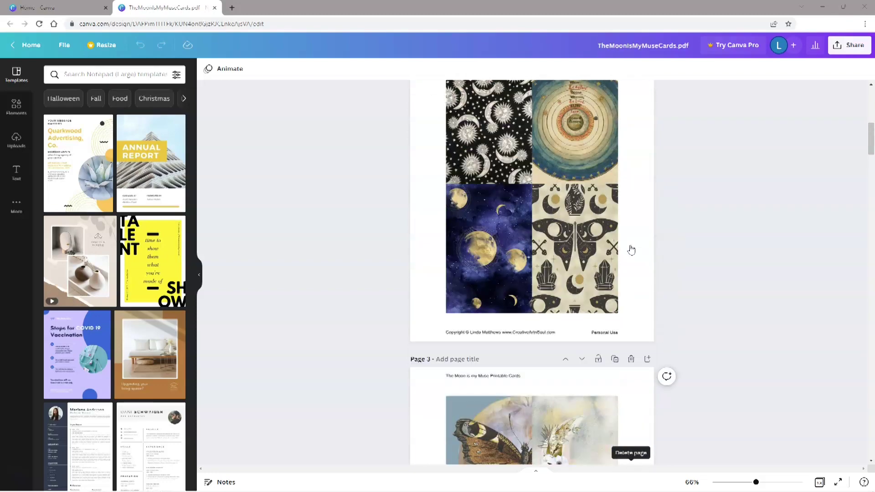
scroll(631, 250, up, 5)
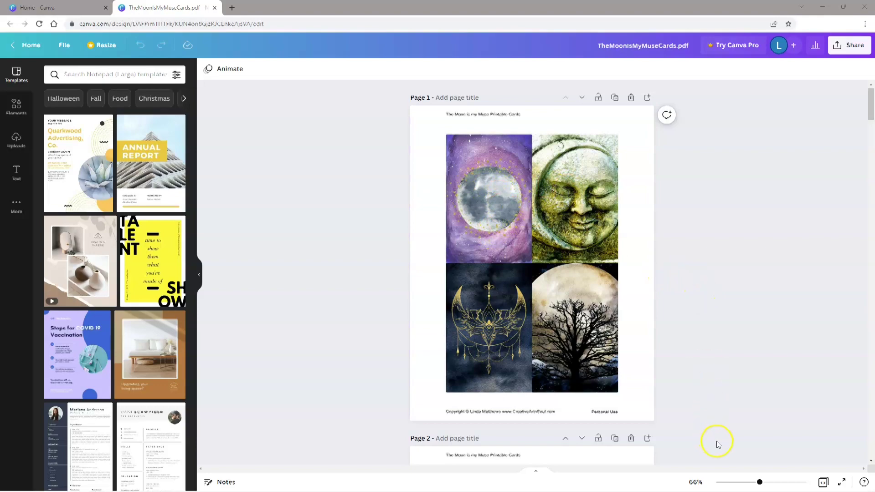
Zoom Page 1 to about 155% so the moon images fill the view, then bring up text tools
drag(759, 483, 779, 484)
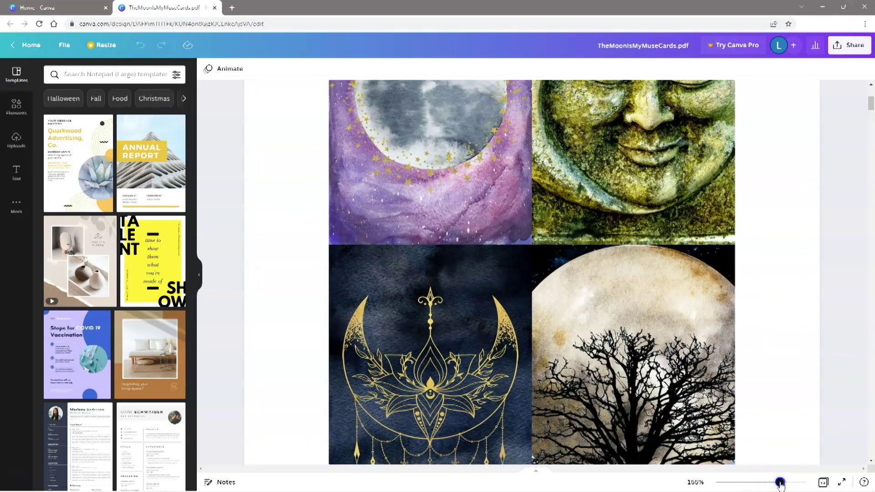
scroll(754, 326, up, 4)
scroll(756, 327, down, 1)
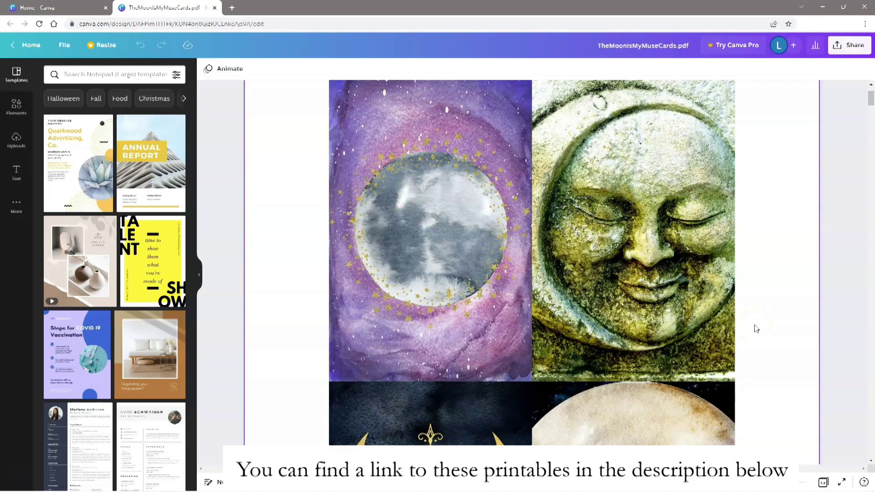
scroll(756, 328, up, 1)
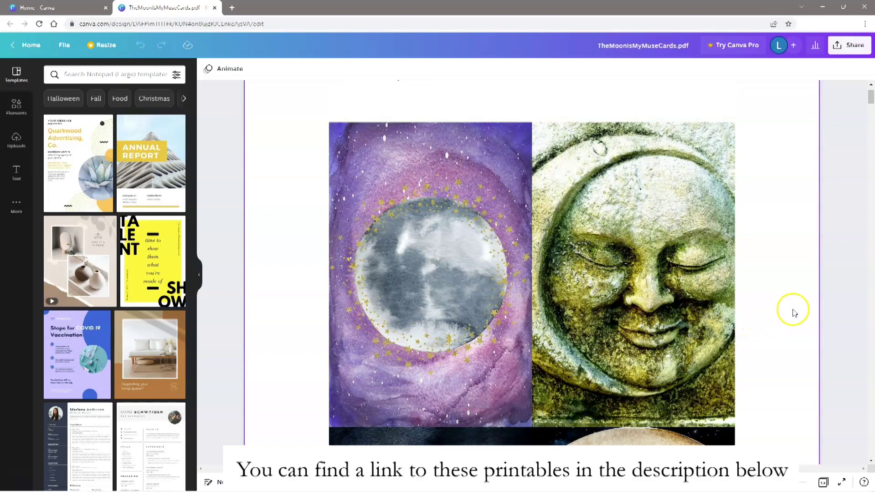
scroll(794, 313, down, 1)
click(16, 172)
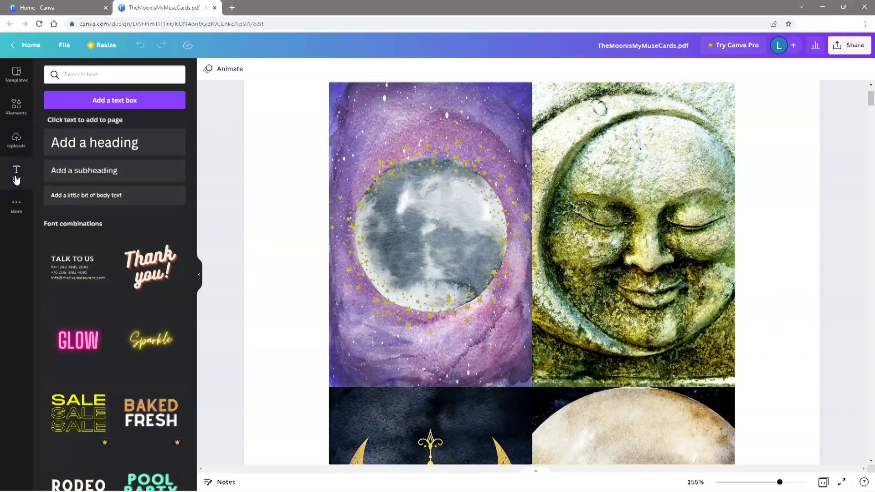
Try adding heading, subheading and body text boxes, removing each one
click(118, 145)
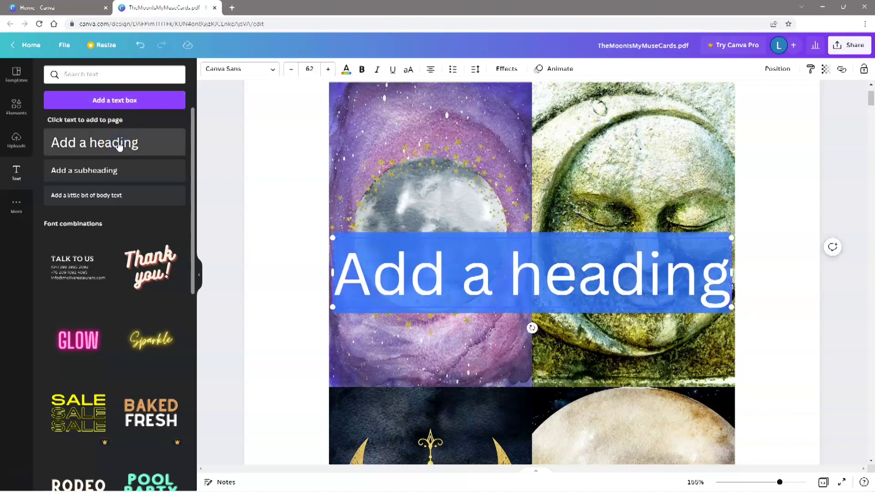
key(Delete)
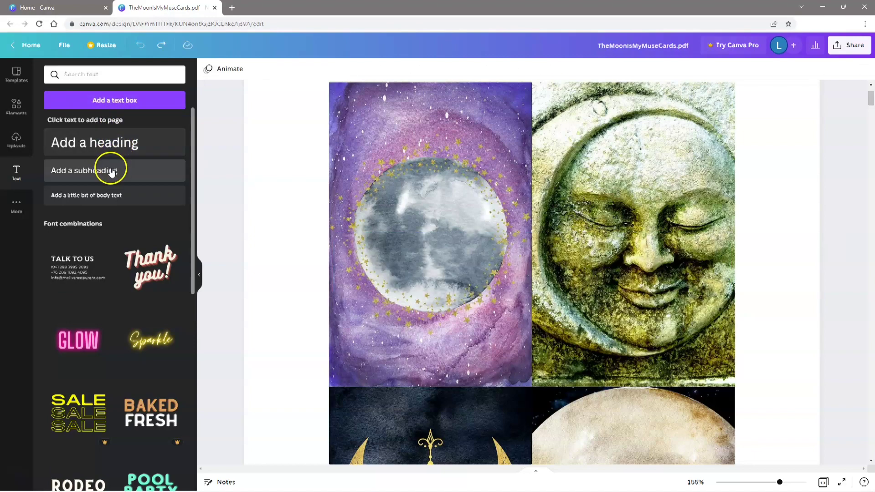
click(112, 171)
key(ctrl+z)
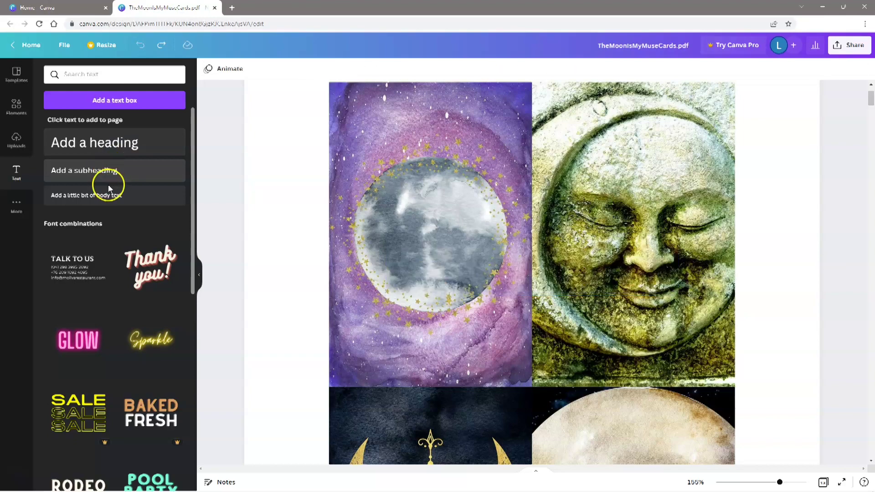
click(110, 189)
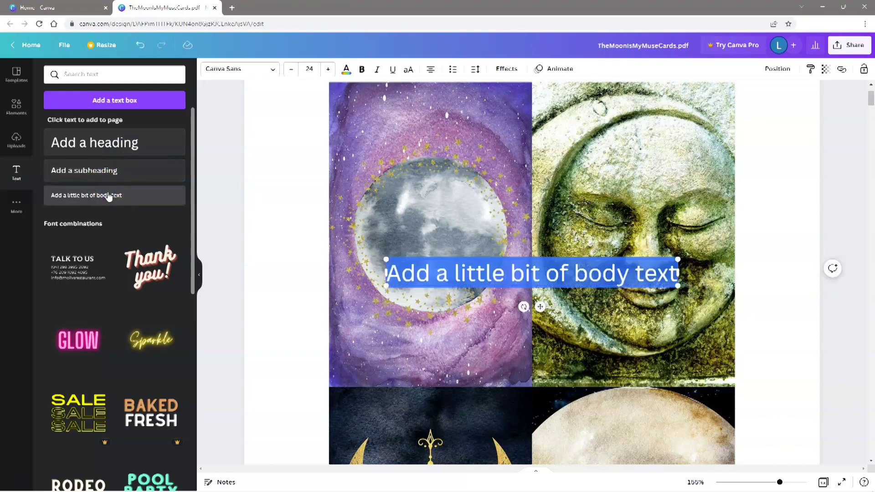
key(Delete)
Add a paragraph text box and replace its placeholder with 'guided by the moon'
click(112, 101)
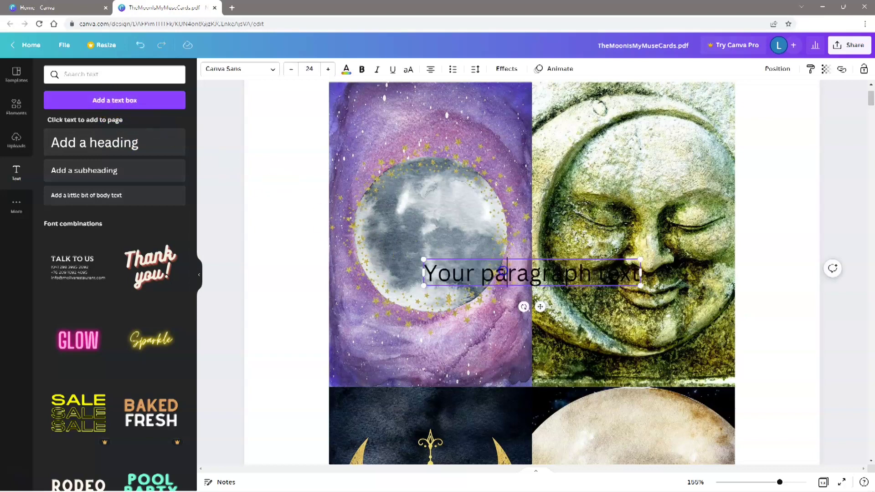
triple_click(503, 271)
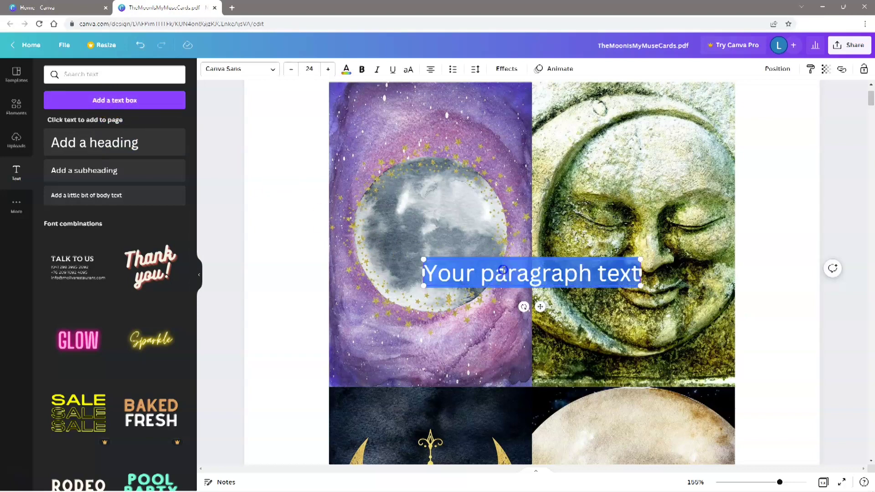
text(guided by)
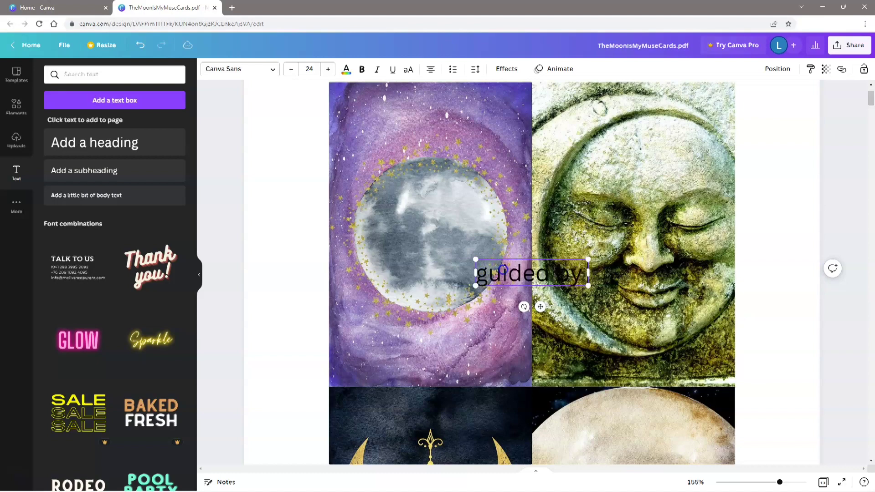
text( the moon)
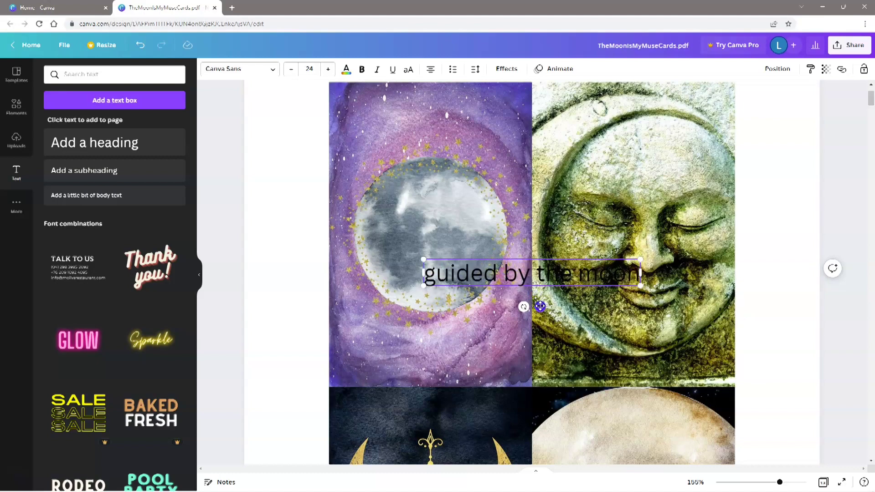
Move the caption onto the purple moon card, shrink it to 18.8, and centre it near the bottom
drag(541, 307, 447, 377)
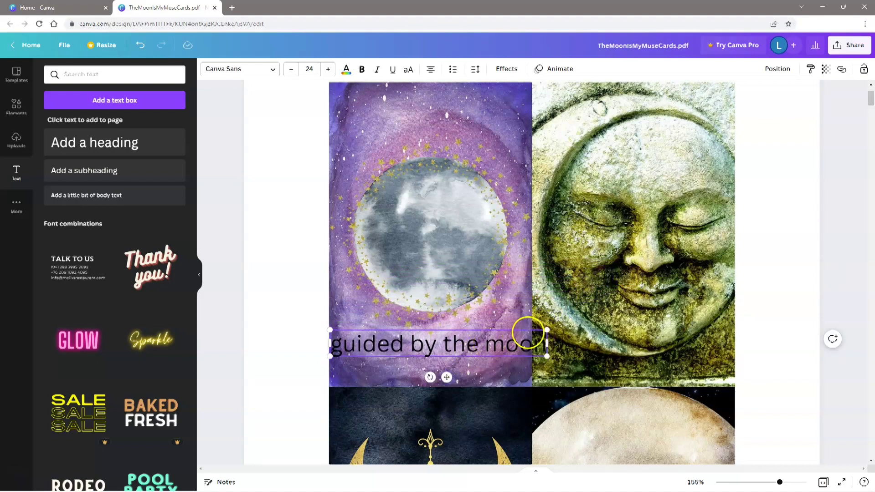
drag(545, 332, 502, 337)
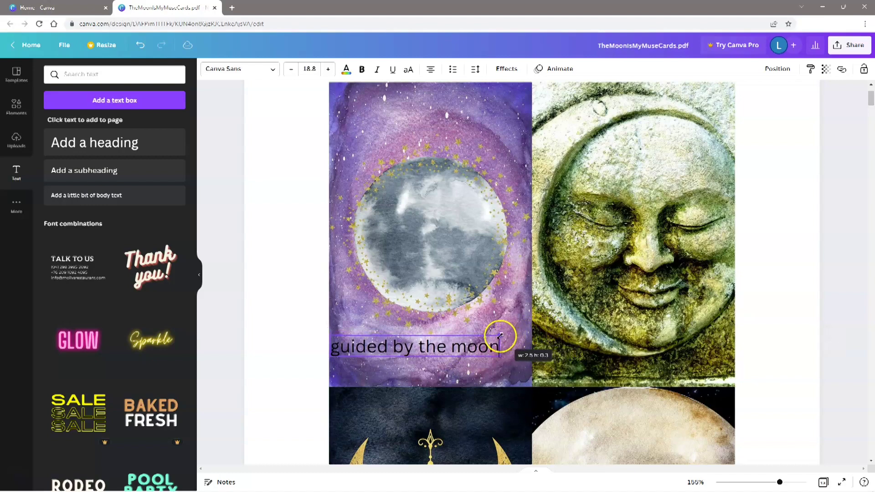
drag(500, 336, 501, 336)
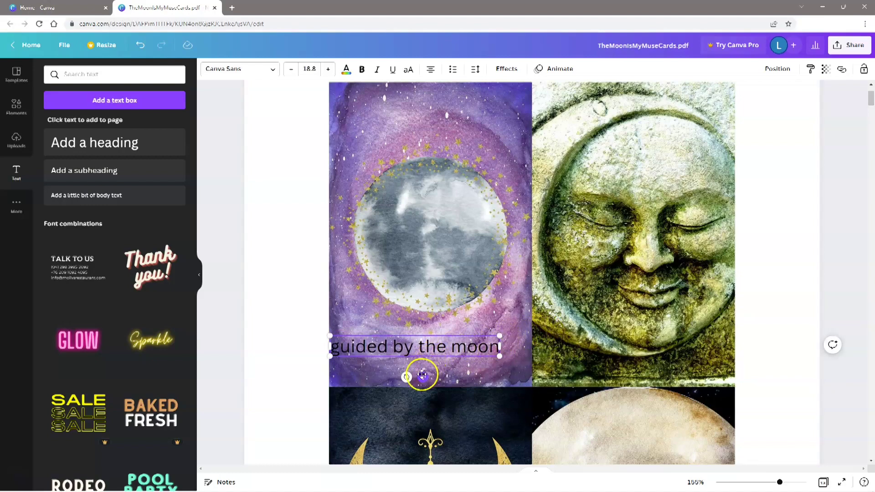
drag(422, 375, 437, 379)
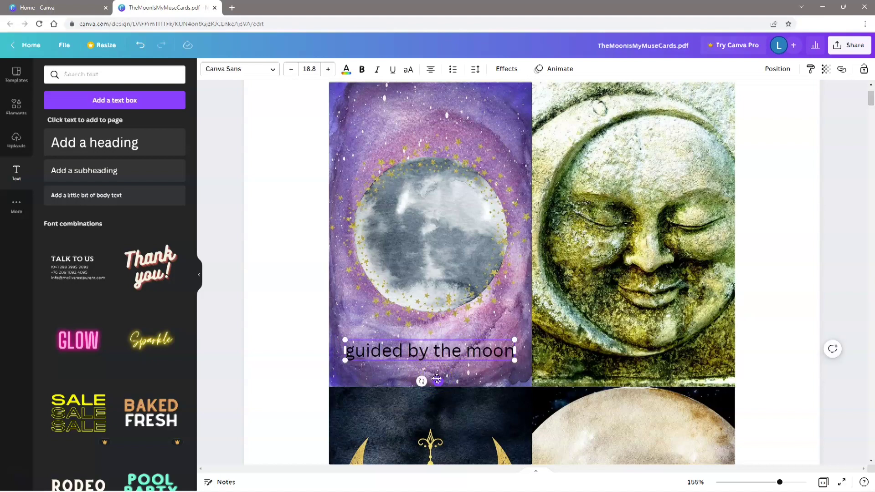
click(445, 361)
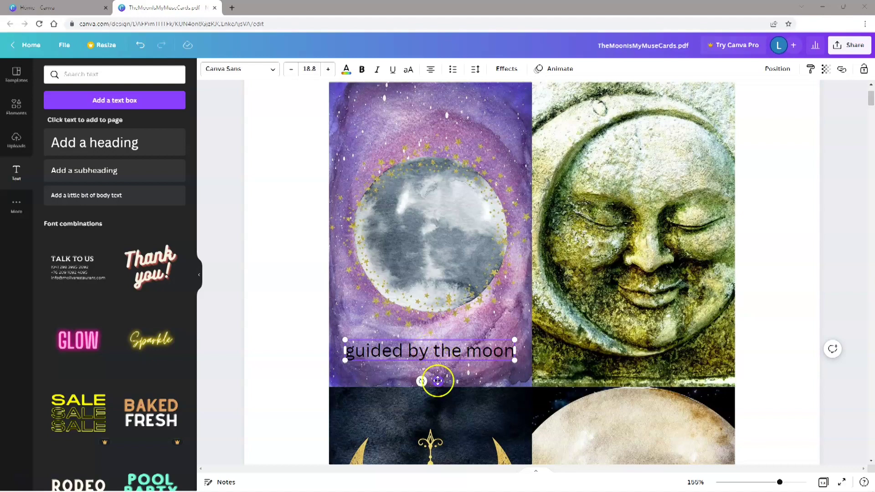
Make the caption text white and reduce its font size to 17.8
click(347, 71)
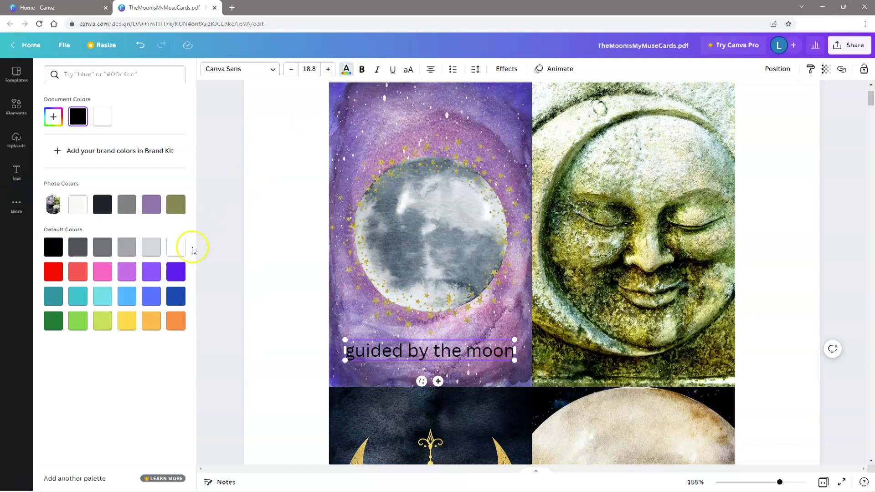
click(178, 254)
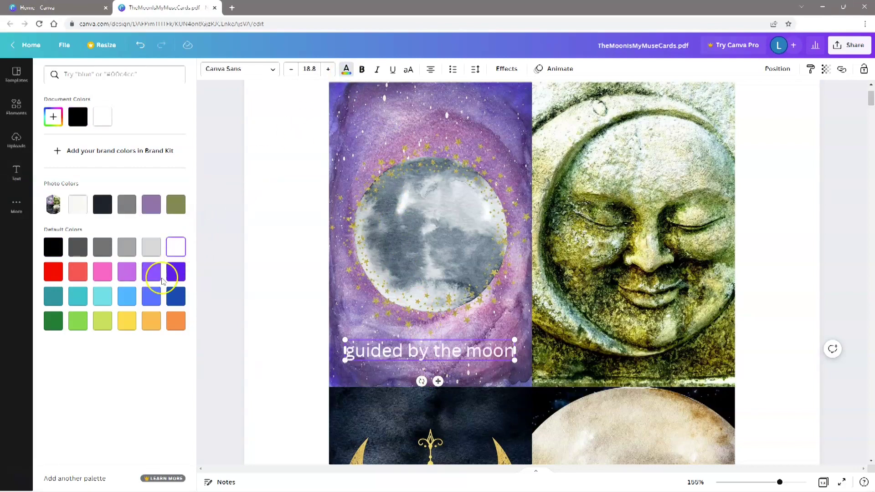
click(128, 321)
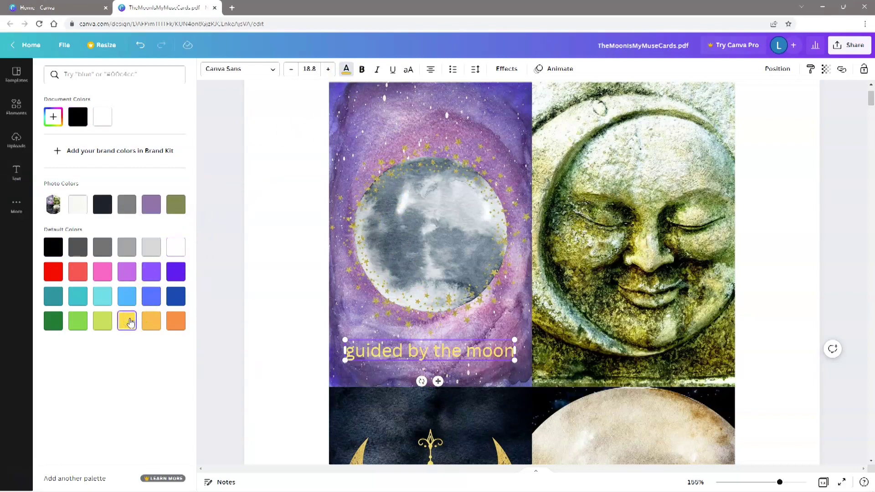
click(177, 247)
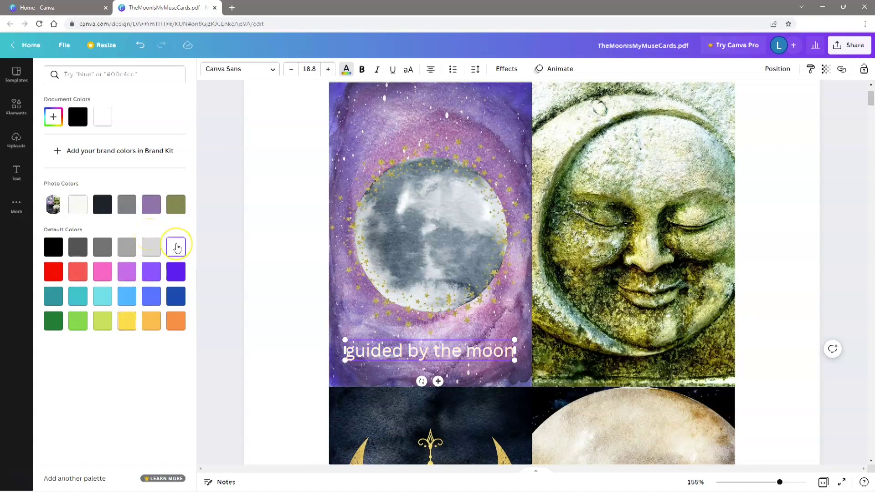
click(291, 69)
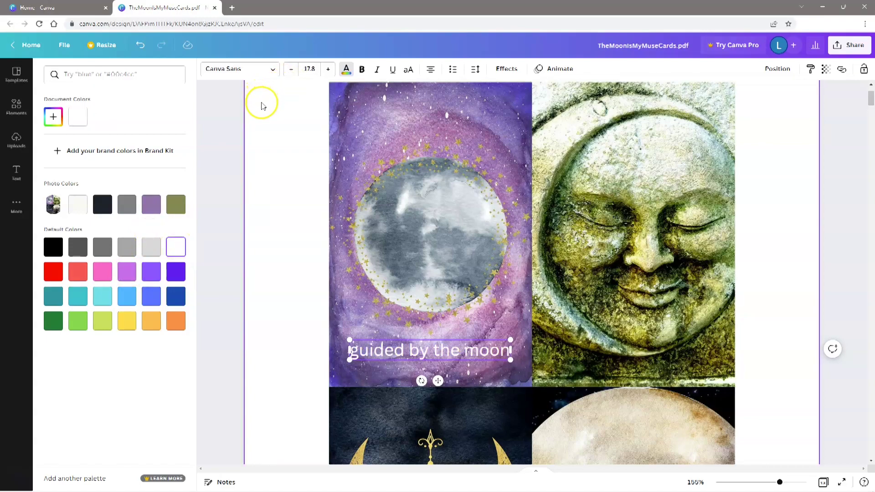
Try the Bellaboo and Blastine fonts, then set the caption in Best light
click(271, 72)
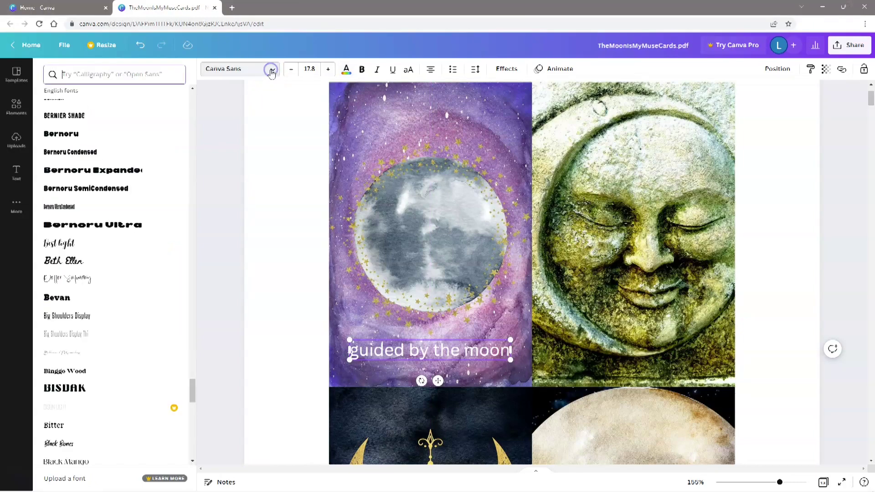
scroll(139, 130, up, 3)
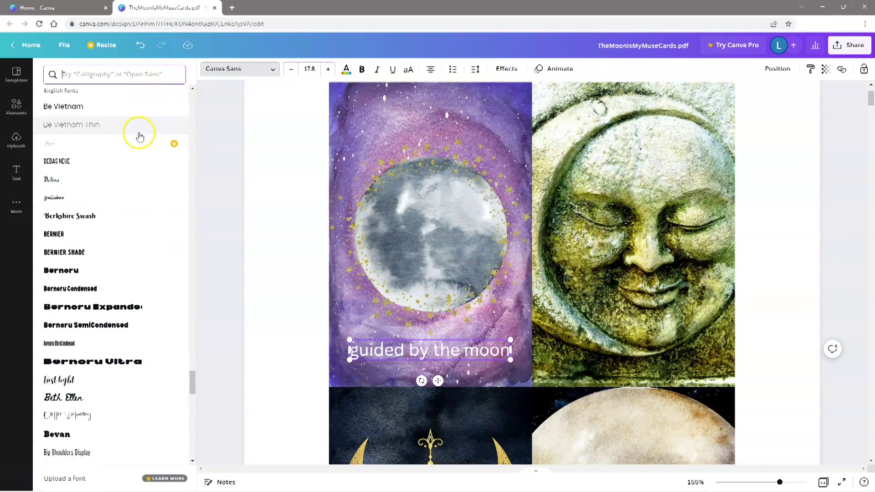
mouse_move(190, 388)
mouse_down()
mouse_move(196, 266)
mouse_move(190, 383)
mouse_up()
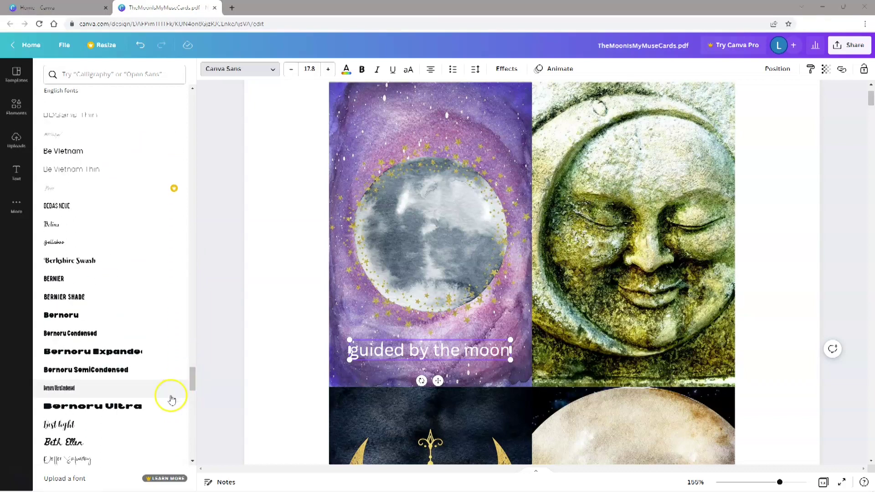
click(149, 426)
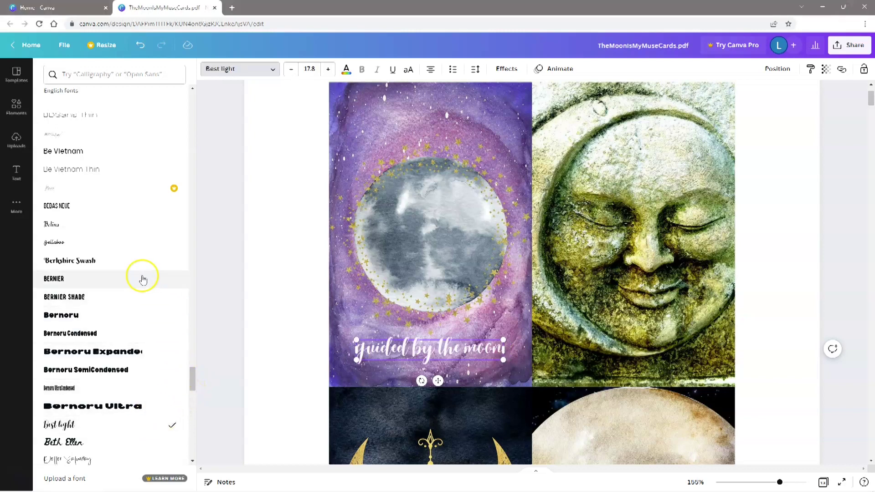
click(133, 251)
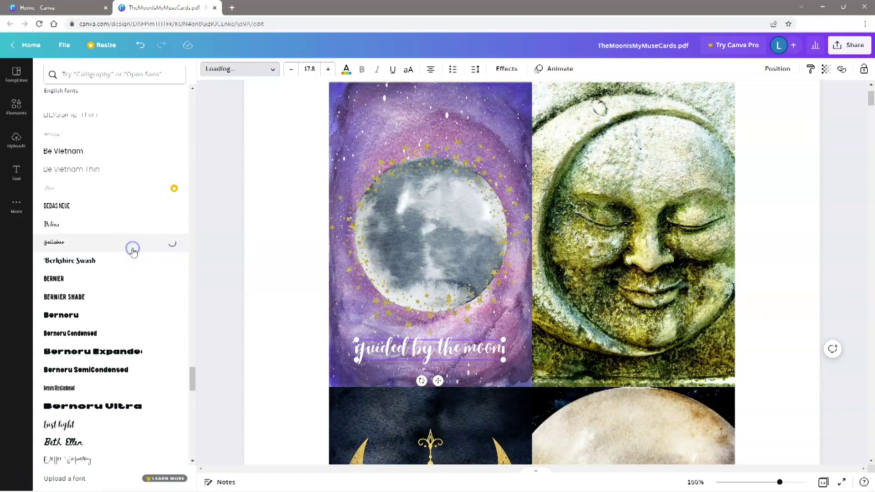
click(193, 396)
drag(193, 396, 192, 379)
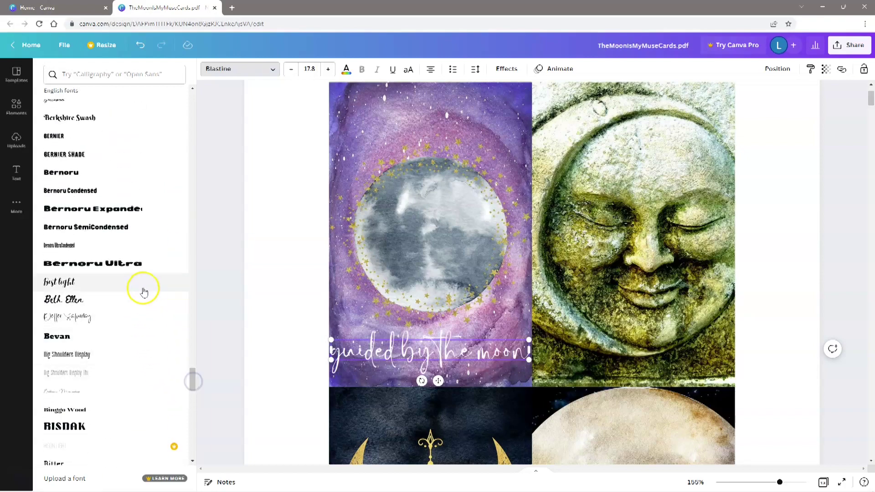
click(142, 286)
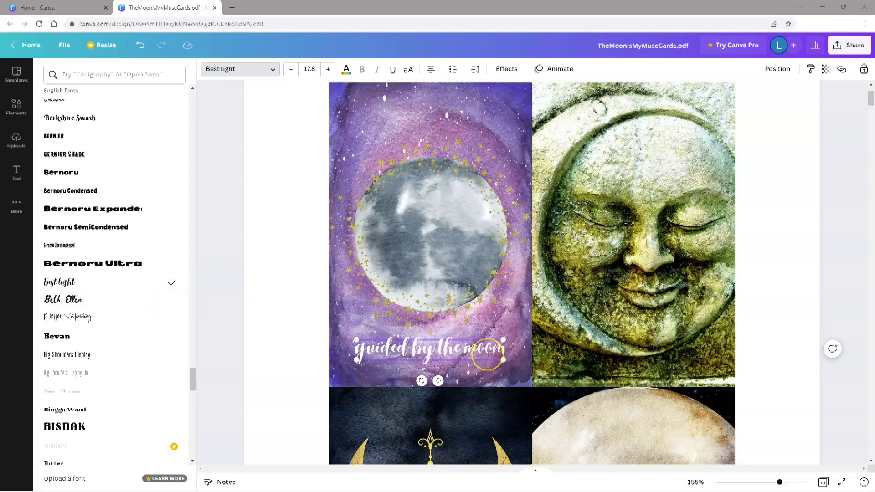
click(17, 109)
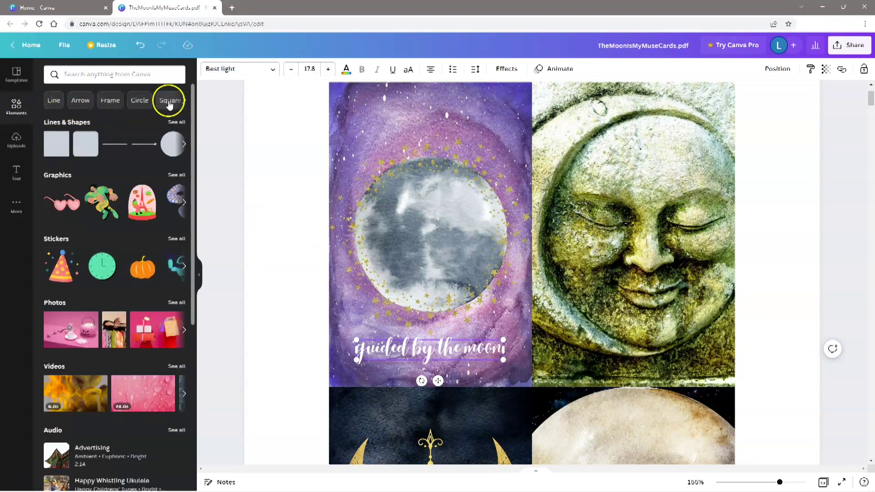
Browse the Elements categories and open the full Lines & Shapes collection
click(185, 101)
click(185, 101)
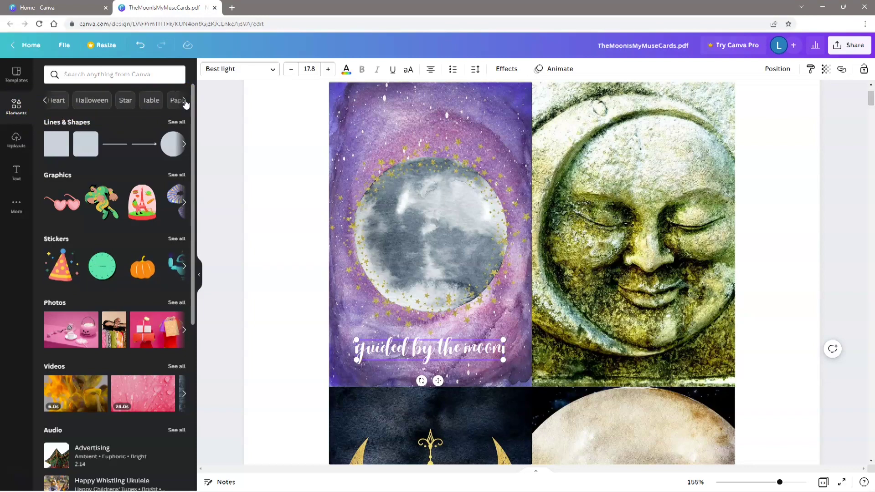
click(184, 101)
click(184, 101)
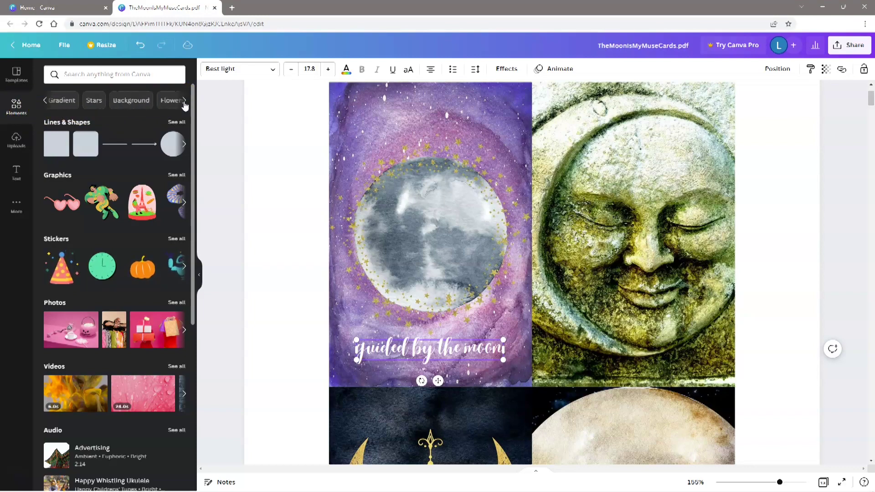
click(45, 101)
click(45, 101)
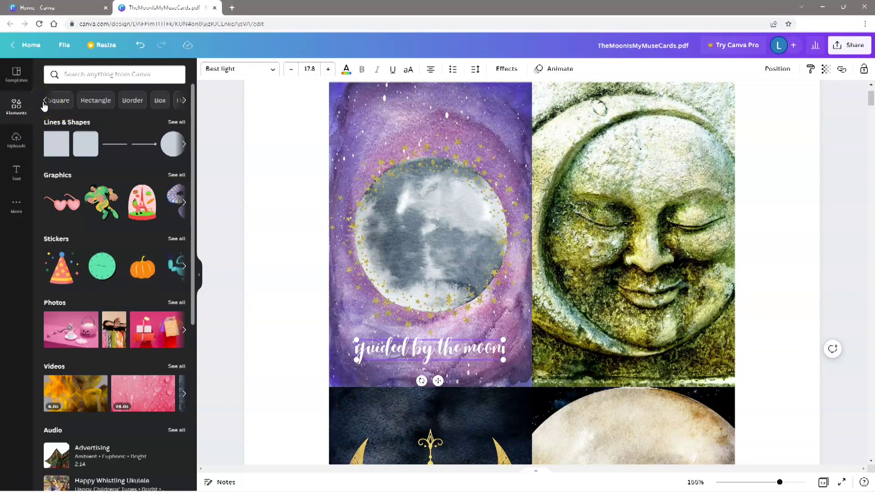
click(44, 101)
click(44, 103)
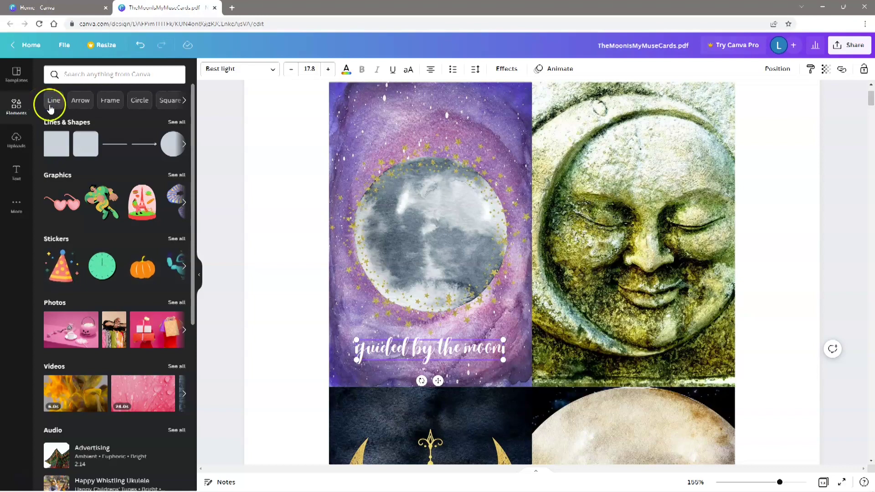
click(185, 145)
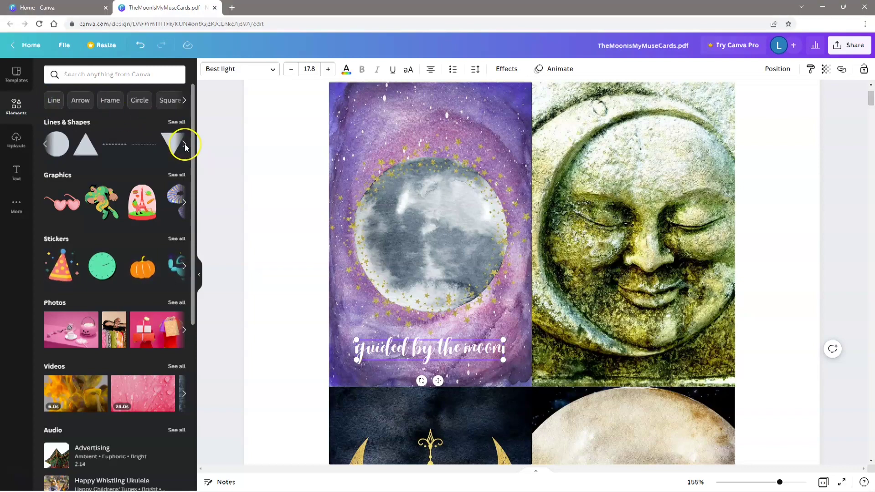
click(185, 145)
click(174, 123)
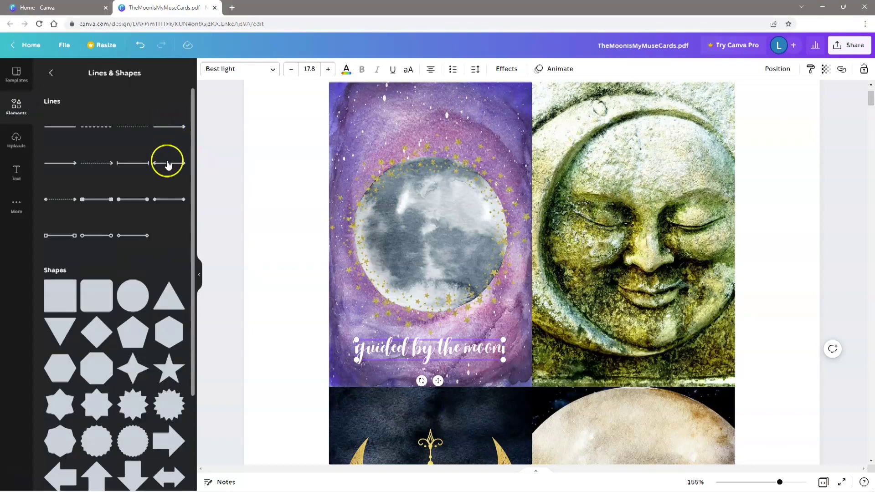
Add a square shape from the Shapes grid to the page
scroll(149, 258, down, 3)
scroll(148, 257, down, 4)
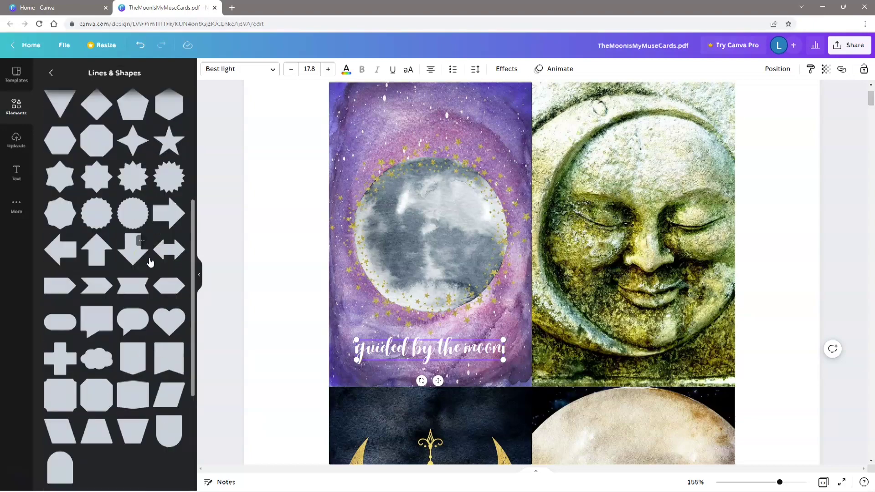
scroll(146, 258, up, 5)
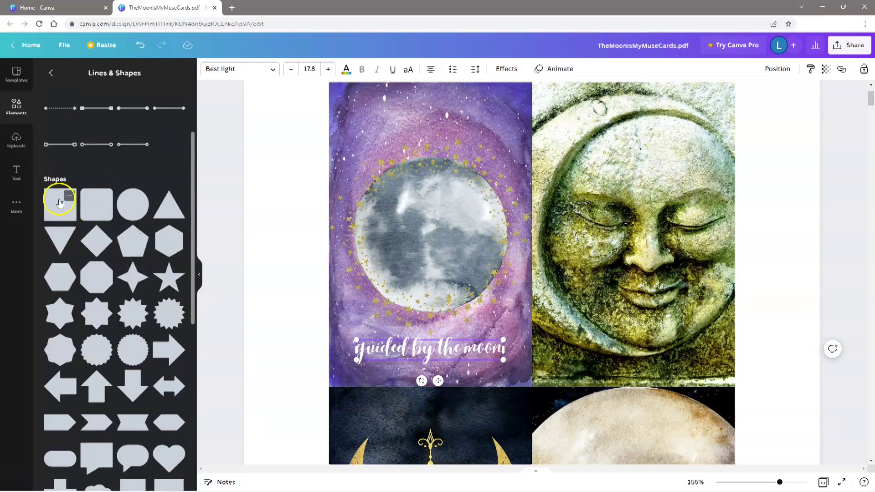
click(60, 203)
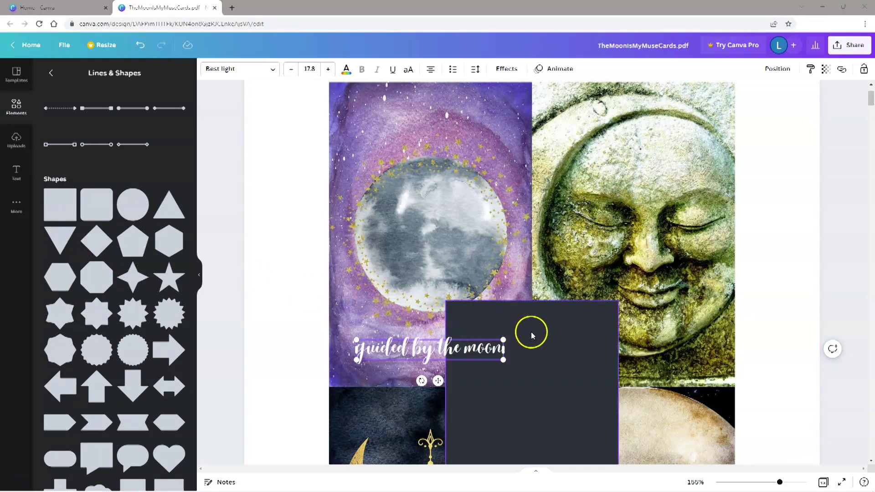
Reshape the square into a thin bar spanning the purple card behind the caption
drag(532, 335, 429, 196)
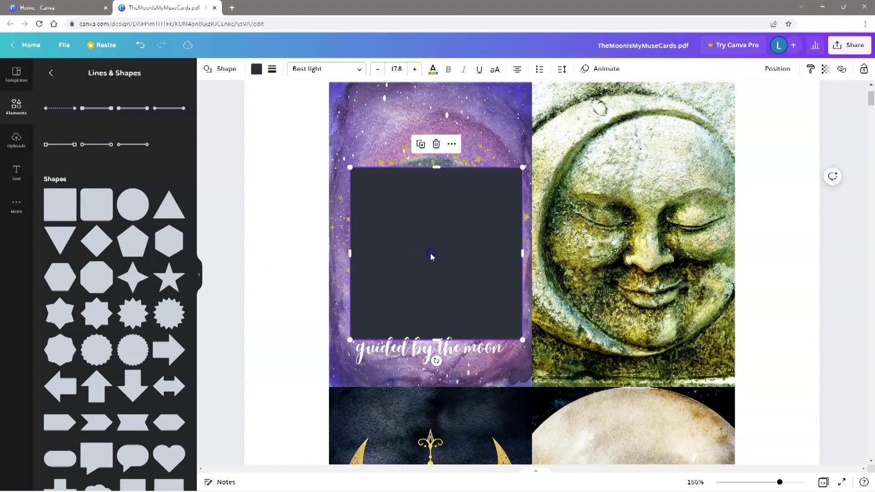
drag(432, 257, 424, 232)
drag(422, 316, 451, 352)
drag(519, 352, 533, 354)
drag(345, 350, 330, 351)
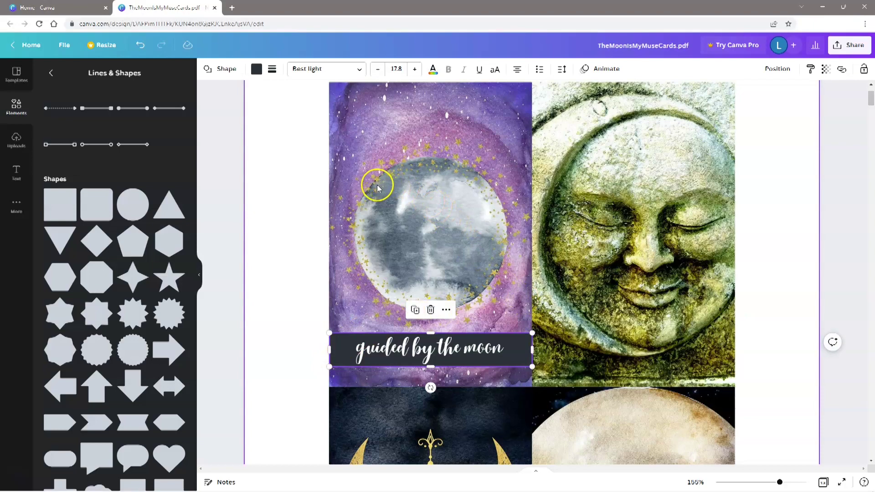
click(257, 69)
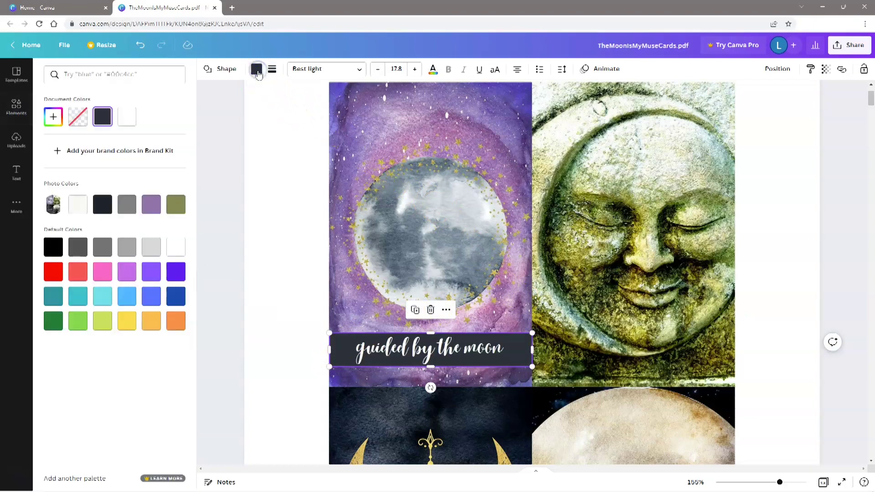
Try violet and yellow, then fill the bar golden orange
click(173, 279)
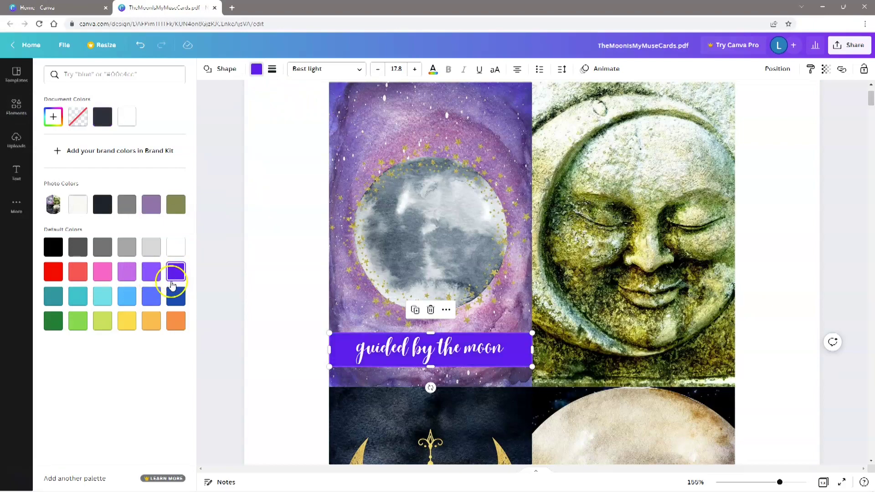
click(128, 325)
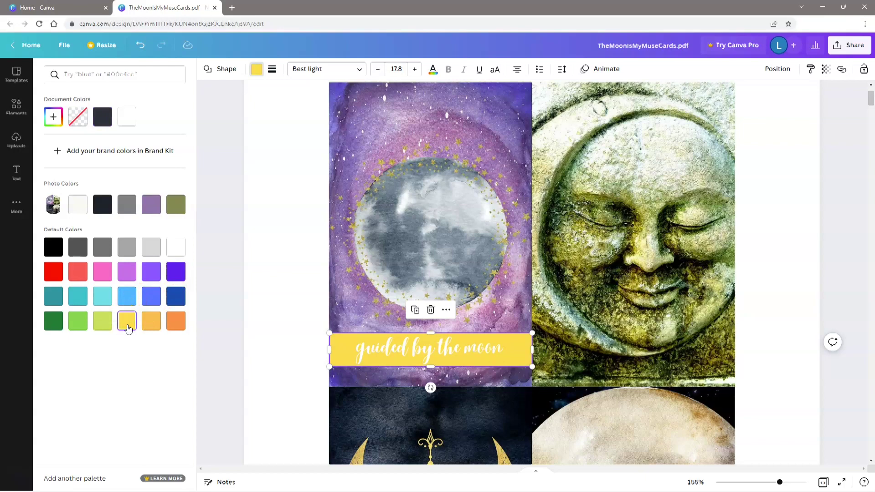
click(151, 323)
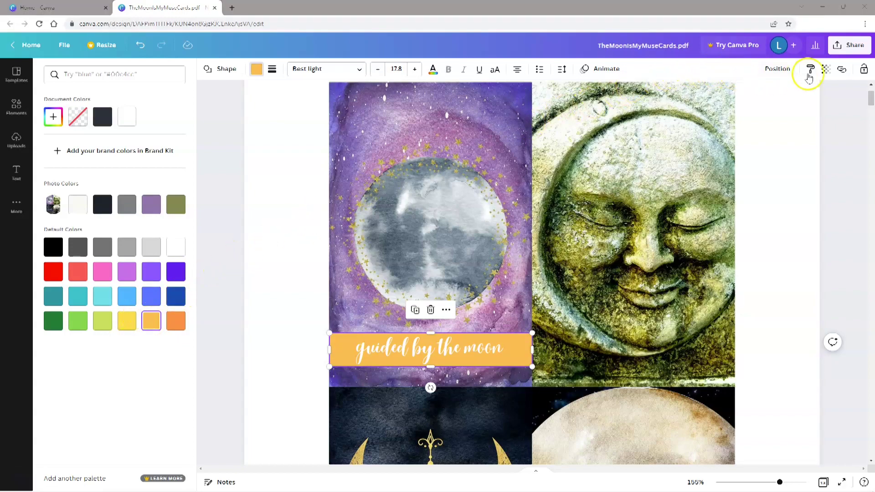
Set the orange band behind the caption to 50 transparency, then select the 'guided by the moon' caption text
click(826, 70)
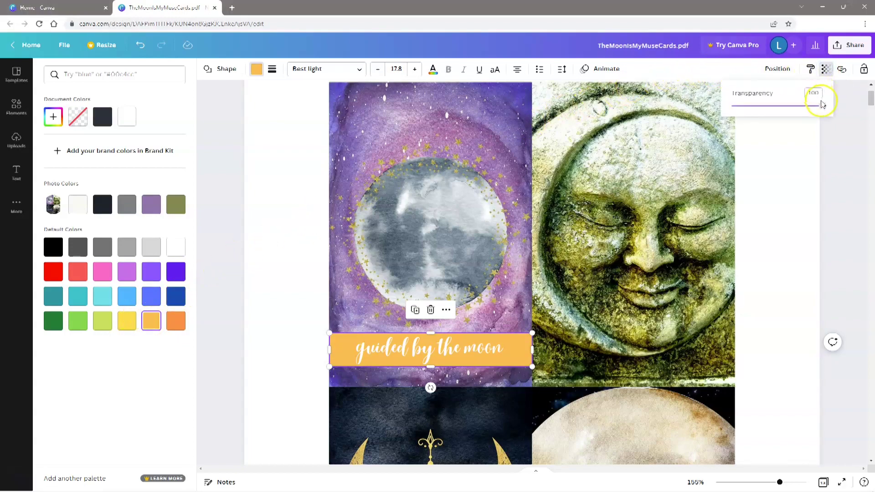
drag(822, 108, 788, 109)
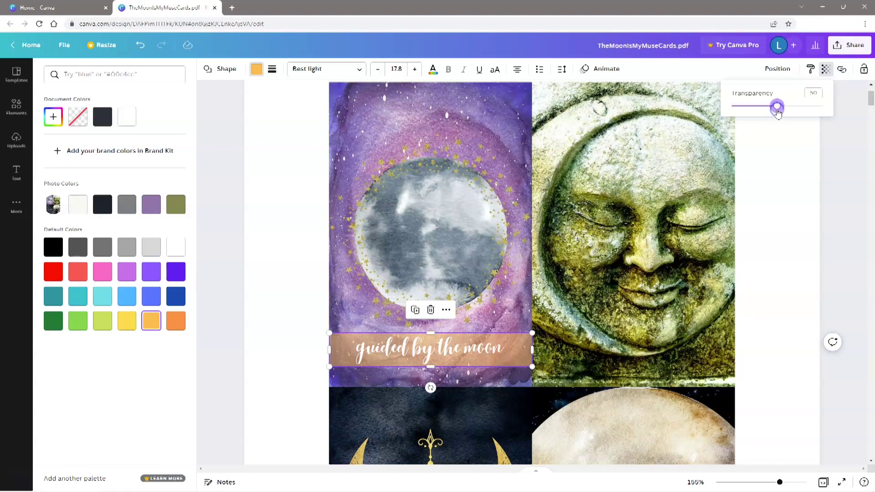
click(495, 352)
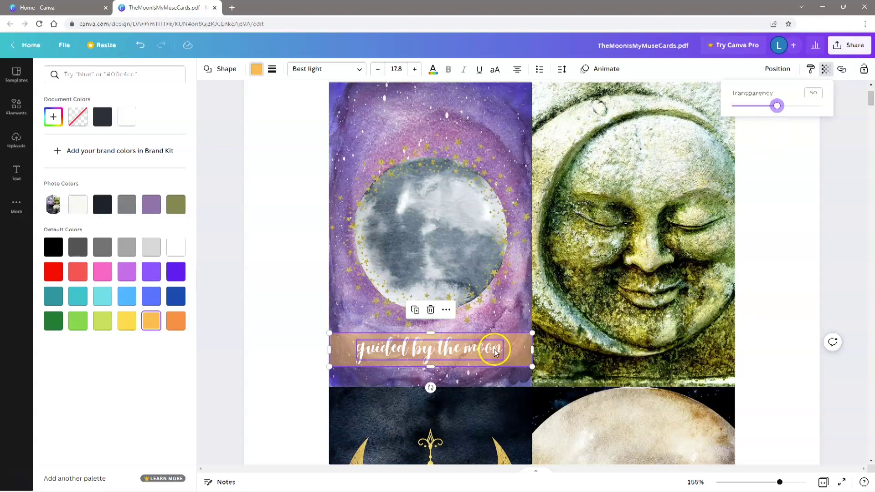
click(495, 349)
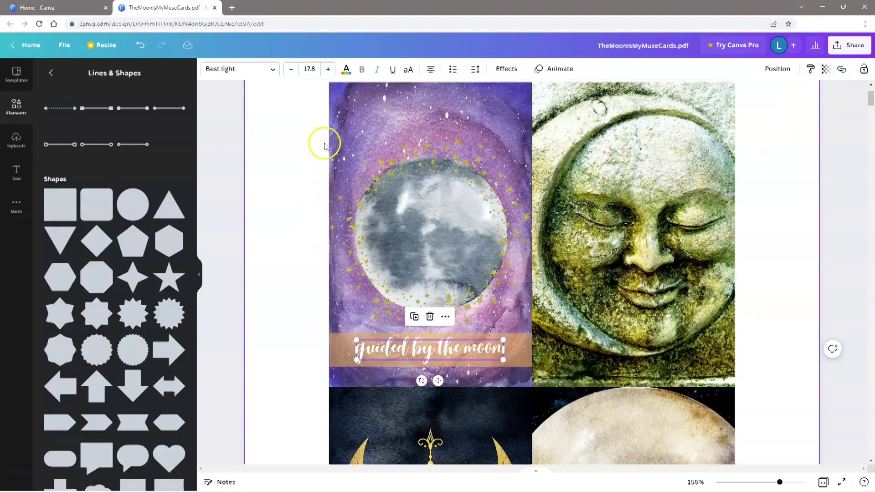
Recolour the band behind the caption from orange to yellow-gold
click(347, 69)
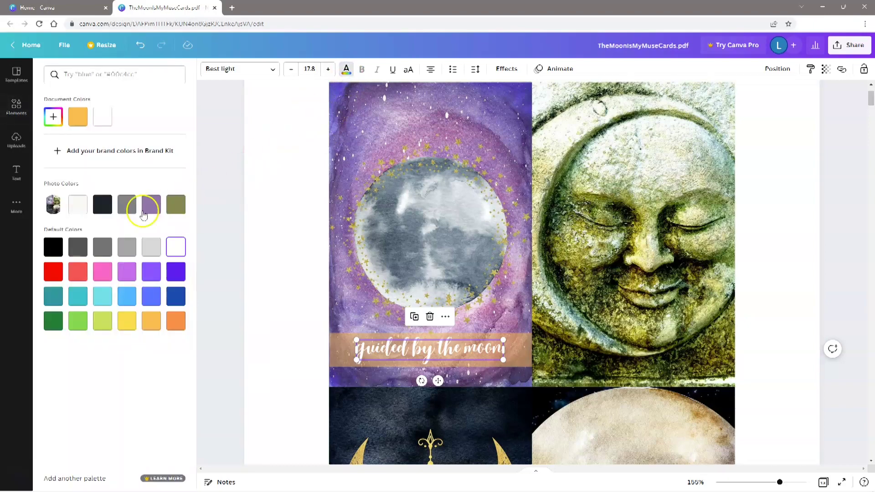
click(264, 345)
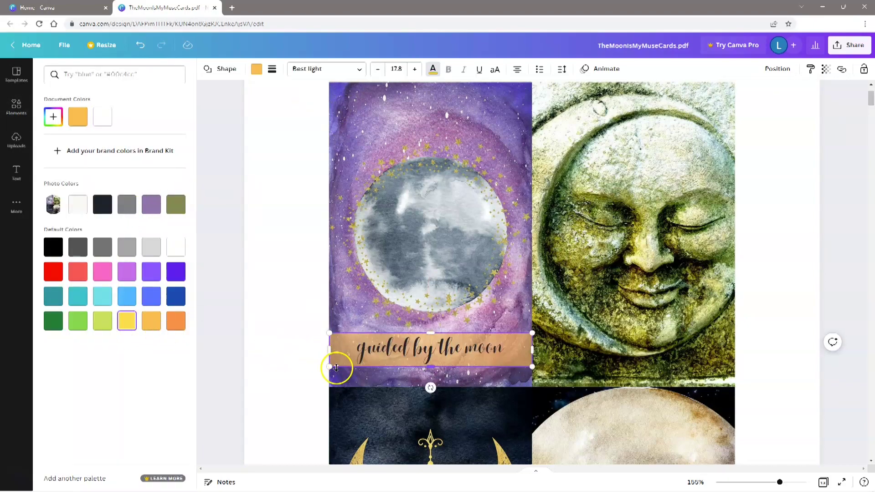
click(365, 379)
click(344, 351)
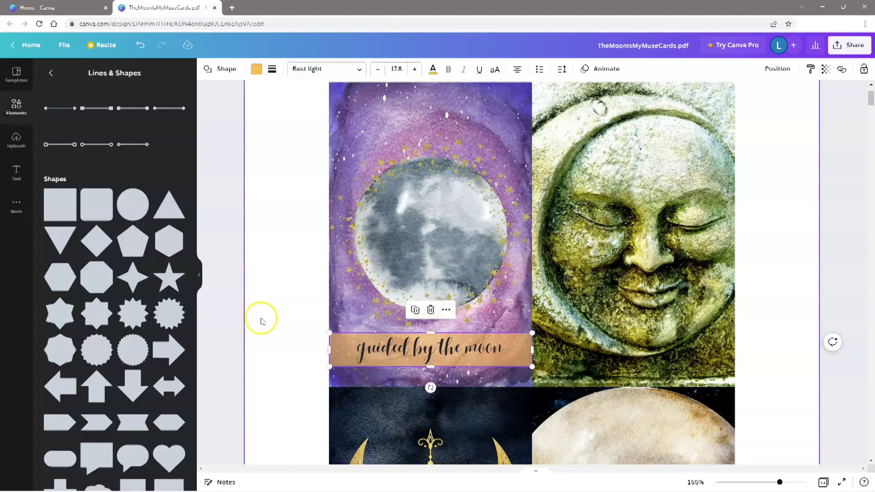
click(256, 68)
click(126, 321)
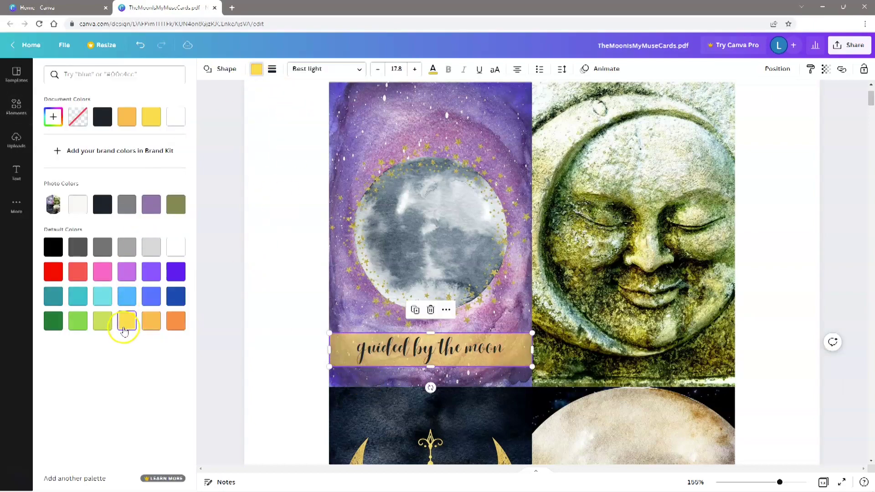
click(279, 304)
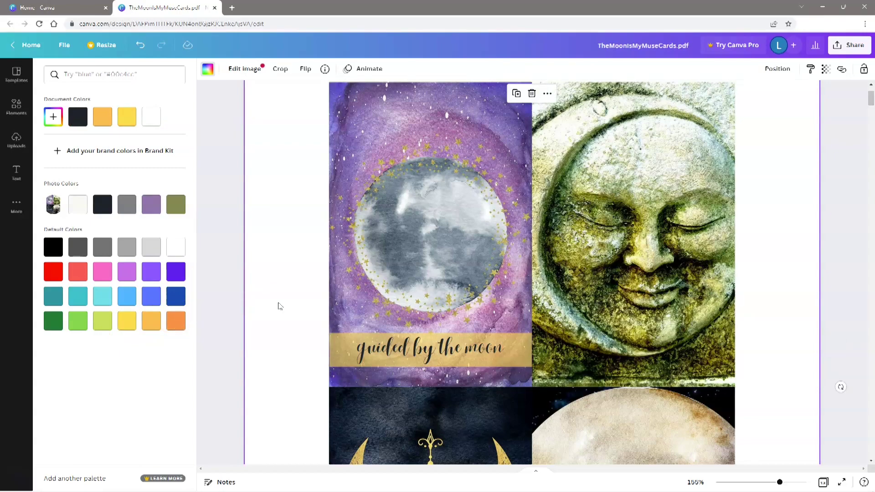
Make the 'guided by the moon' text dark navy after trying white
click(371, 346)
click(281, 69)
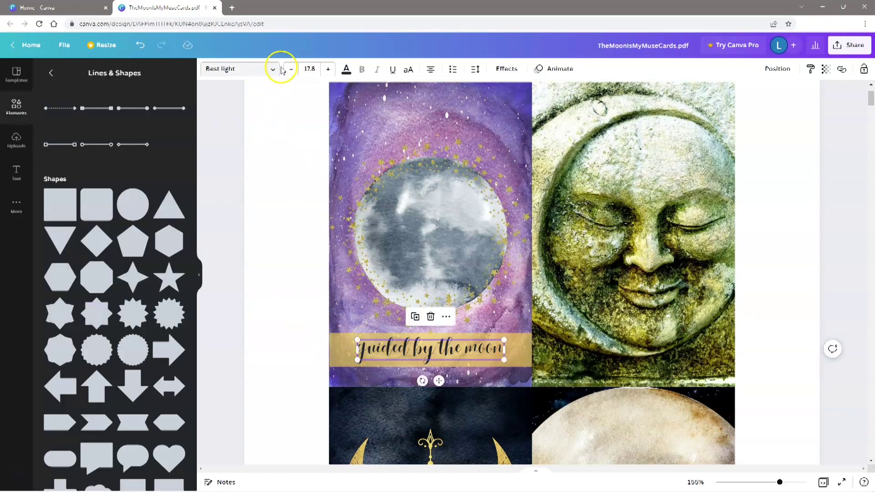
click(347, 68)
click(176, 248)
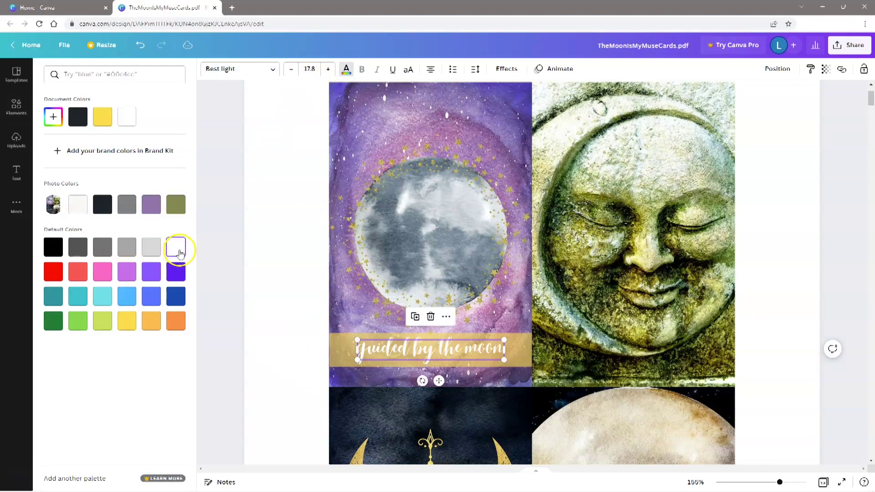
click(273, 274)
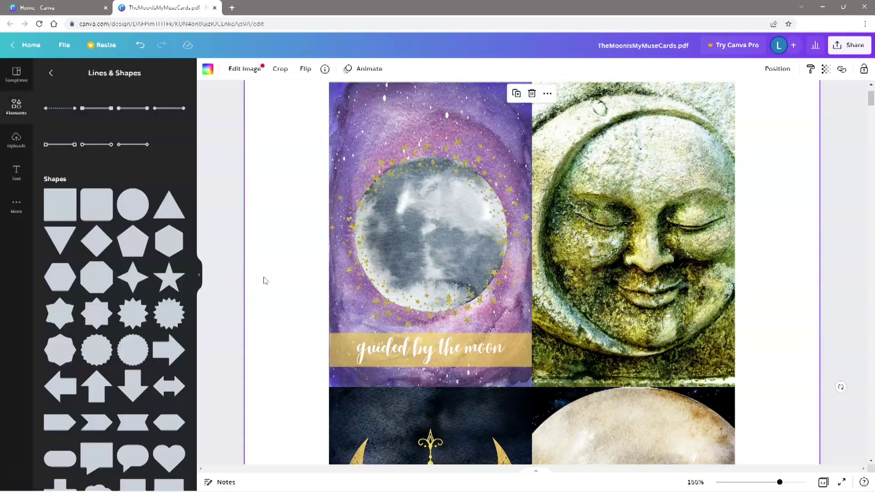
click(365, 348)
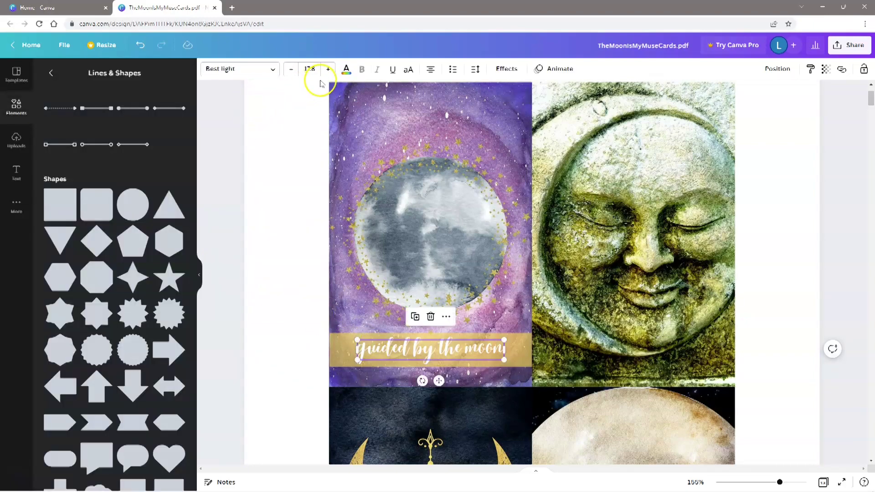
click(346, 69)
click(103, 204)
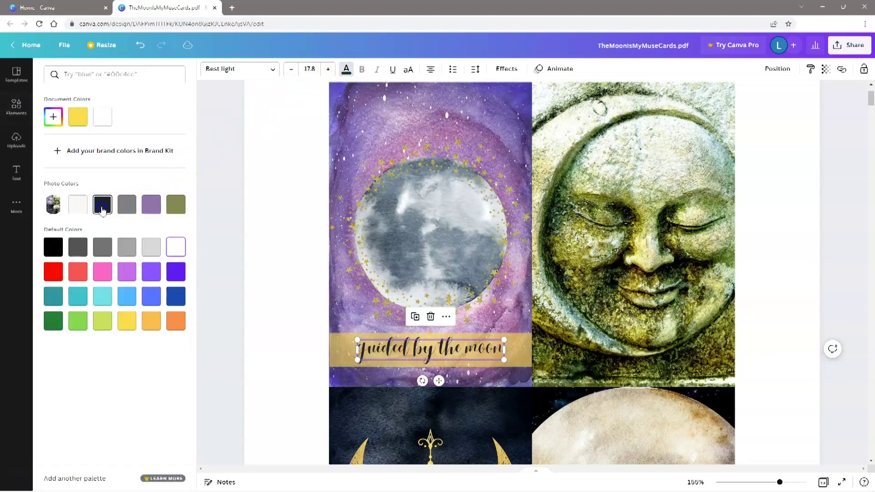
click(260, 248)
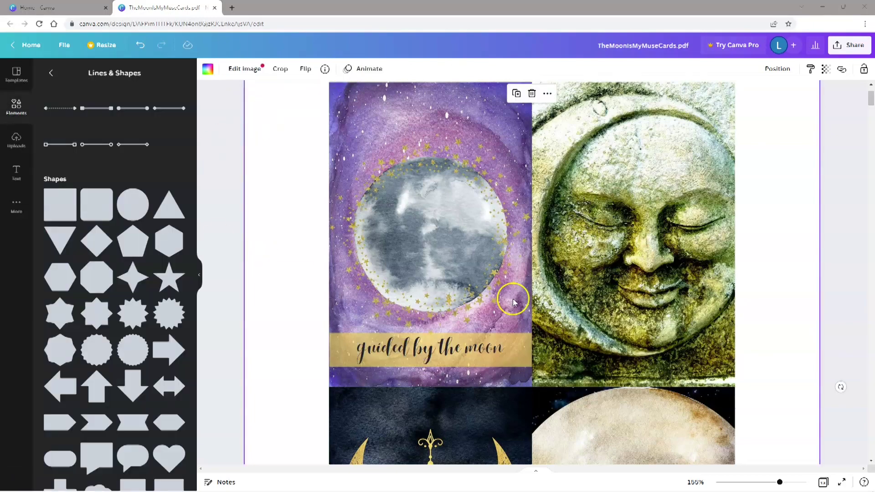
scroll(514, 300, down, 3)
Add an enlarged 'by the light of the moon' text box over the tree card's moon
scroll(516, 301, down, 2)
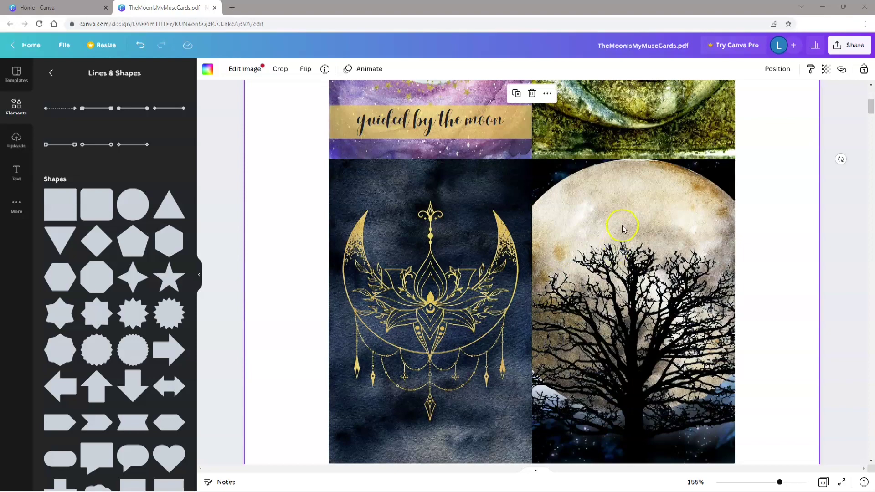
click(16, 173)
click(111, 102)
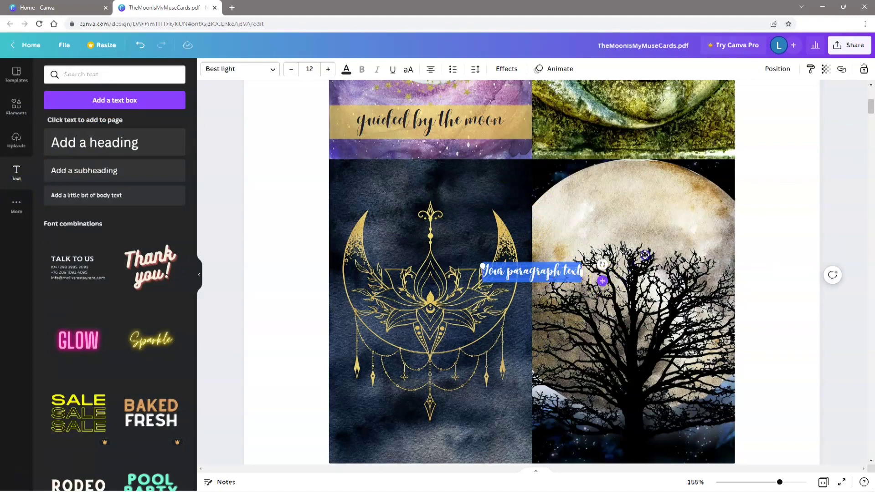
drag(645, 256, 649, 200)
click(650, 201)
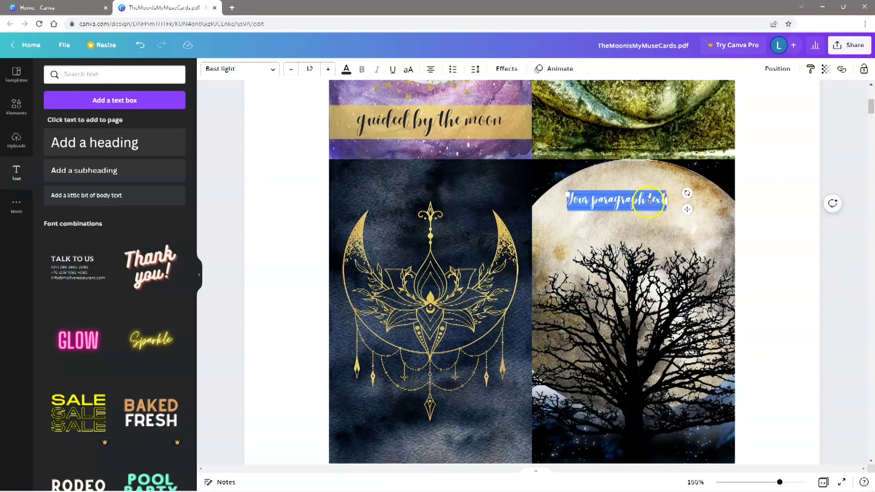
text(by the light of the moon)
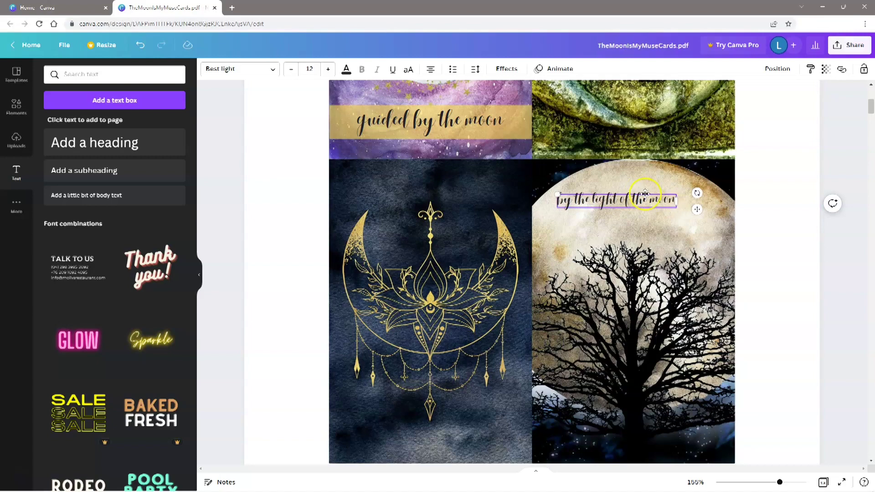
drag(676, 209, 730, 223)
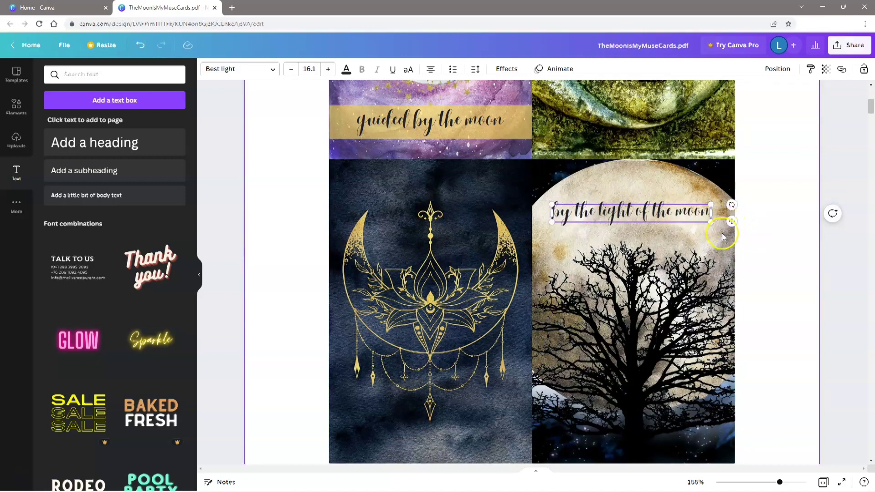
click(273, 73)
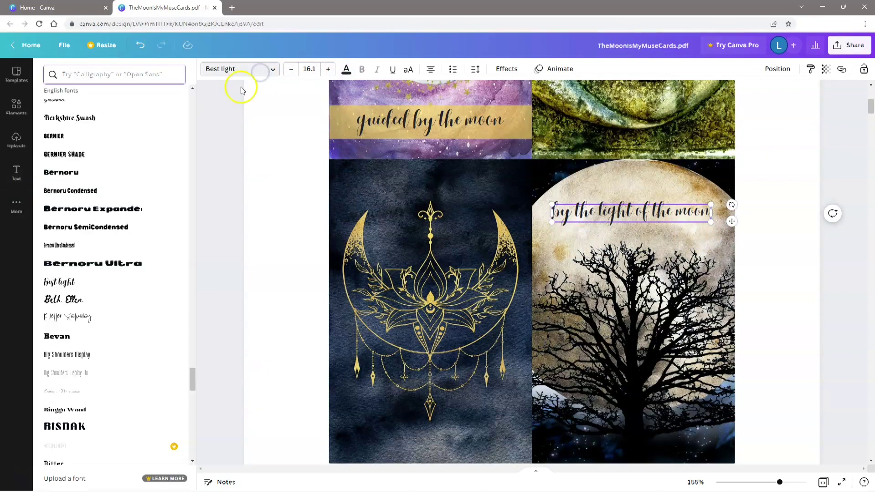
Change the caption font to a script face, trying Beth Ellen before choosing Breathing
click(87, 300)
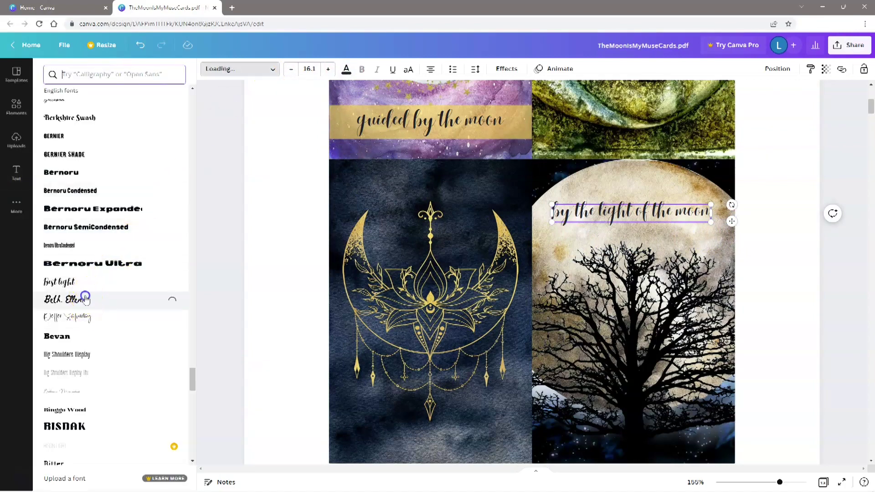
scroll(85, 298, down, 2)
scroll(85, 298, down, 3)
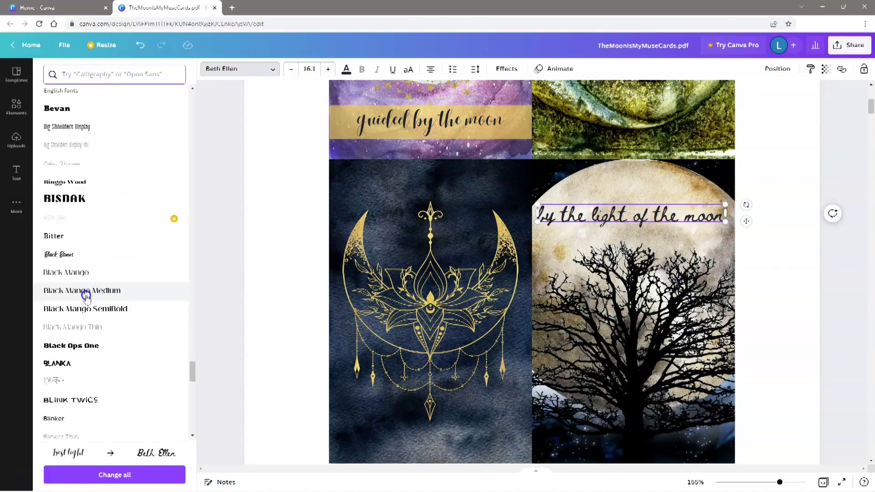
scroll(86, 298, down, 10)
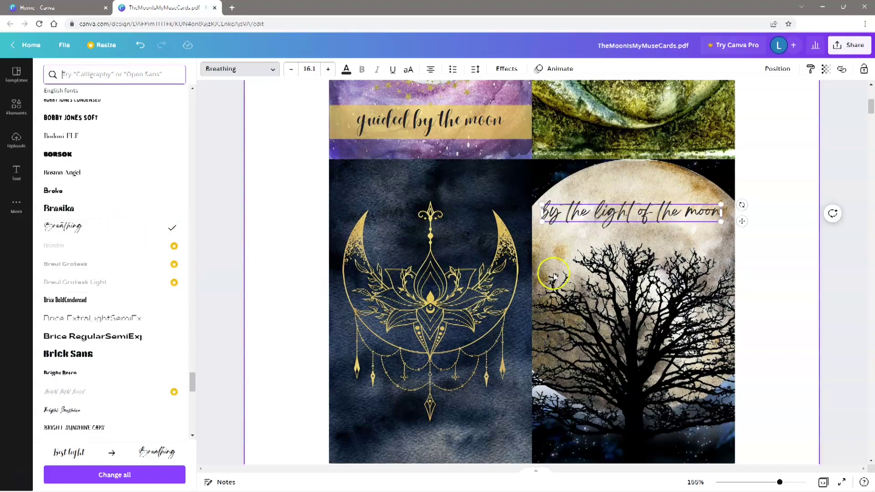
Nudge the caption slightly right and down onto the moon, then zoom out
click(659, 222)
drag(659, 222, 742, 248)
click(747, 252)
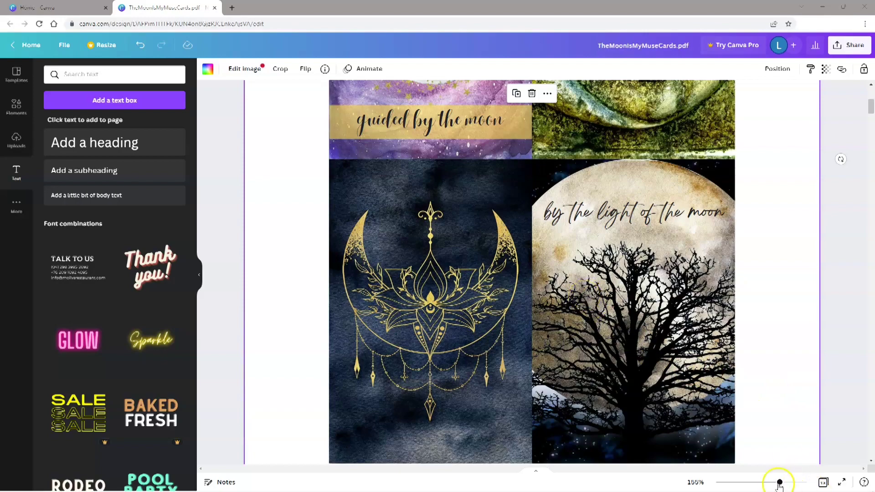
drag(779, 484, 769, 482)
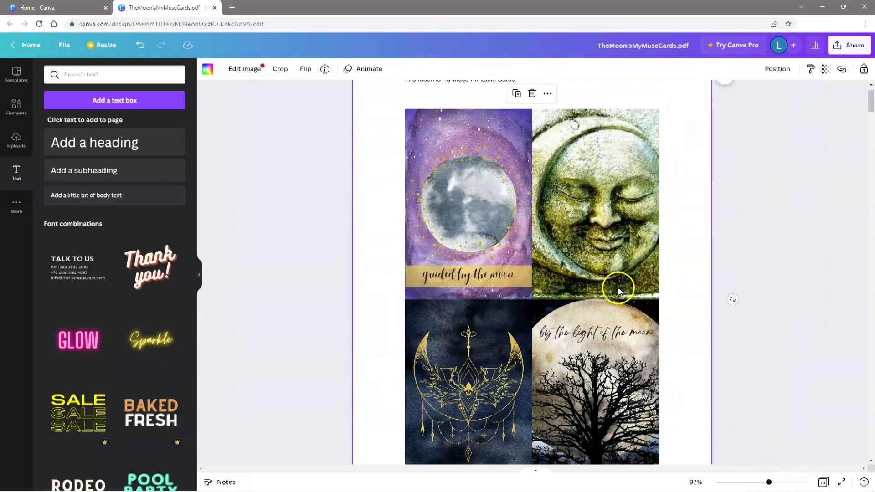
Review both pages of captioned moon cards, then select page 1's moon-face image
scroll(618, 288, down, 8)
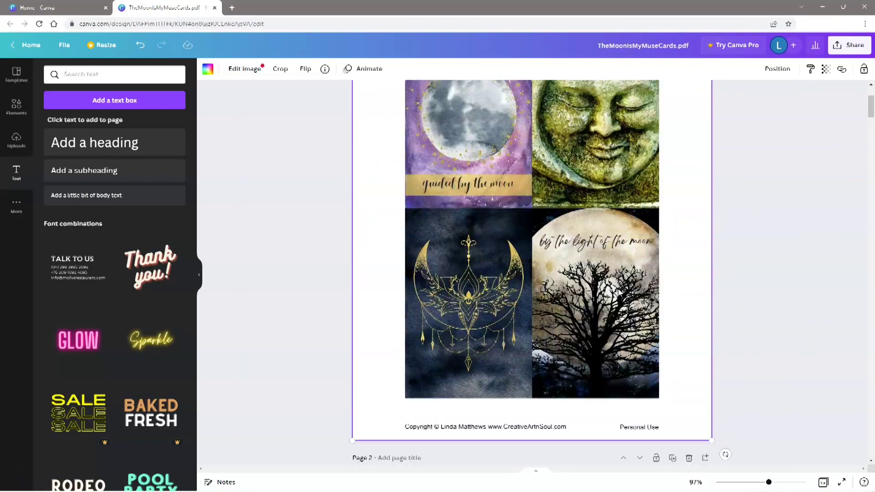
scroll(619, 292, up, 3)
scroll(618, 292, down, 1)
click(600, 247)
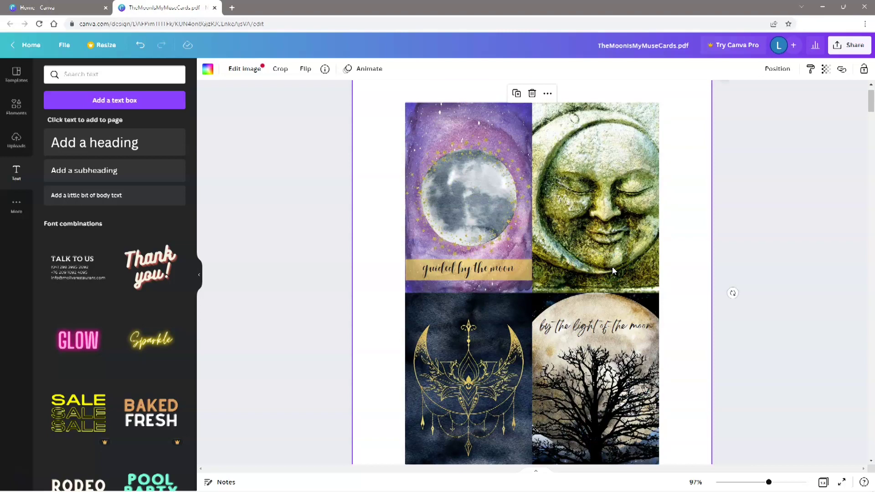
Start a download from the Share menu with PDF Print as the file type
click(853, 46)
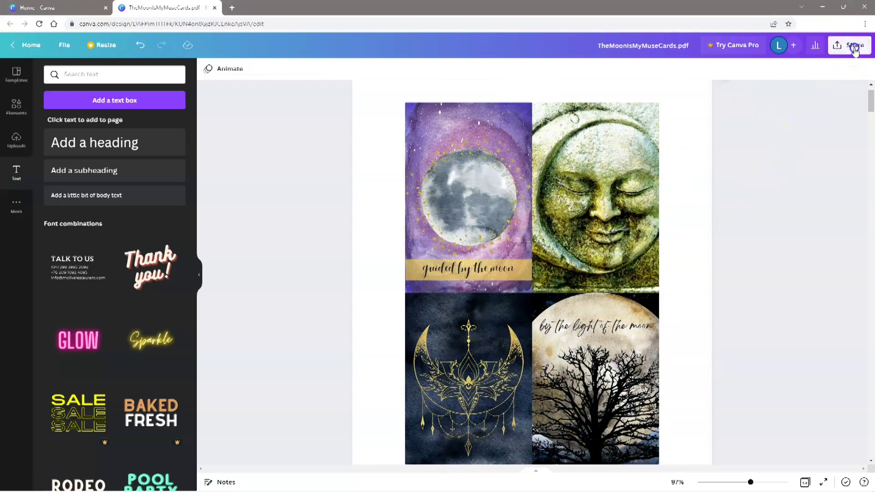
click(758, 264)
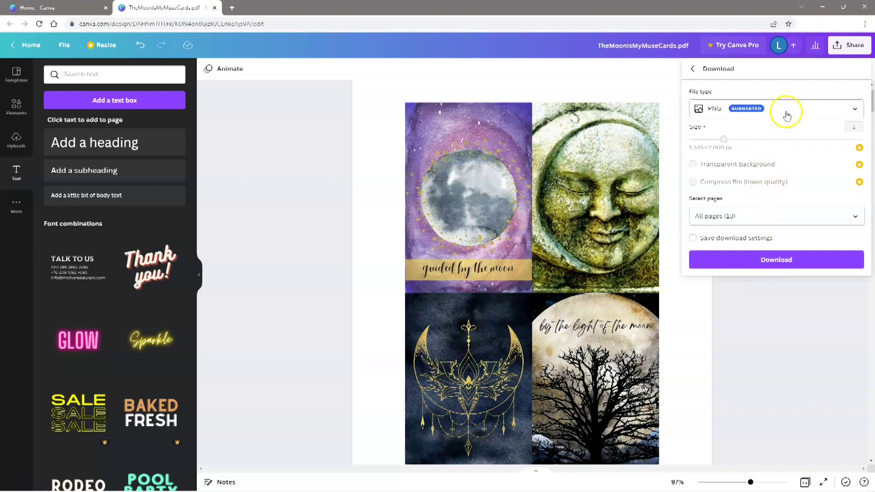
click(787, 115)
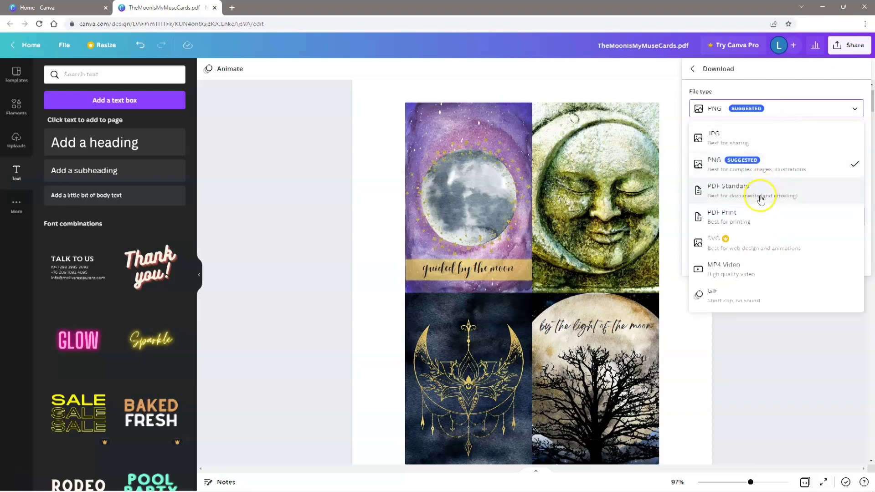
click(751, 220)
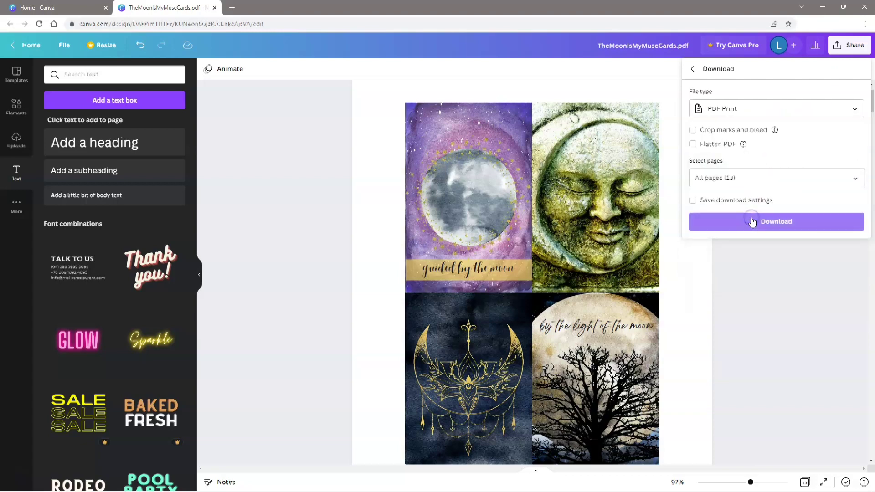
Limit the download to the current page, Page 1
click(763, 181)
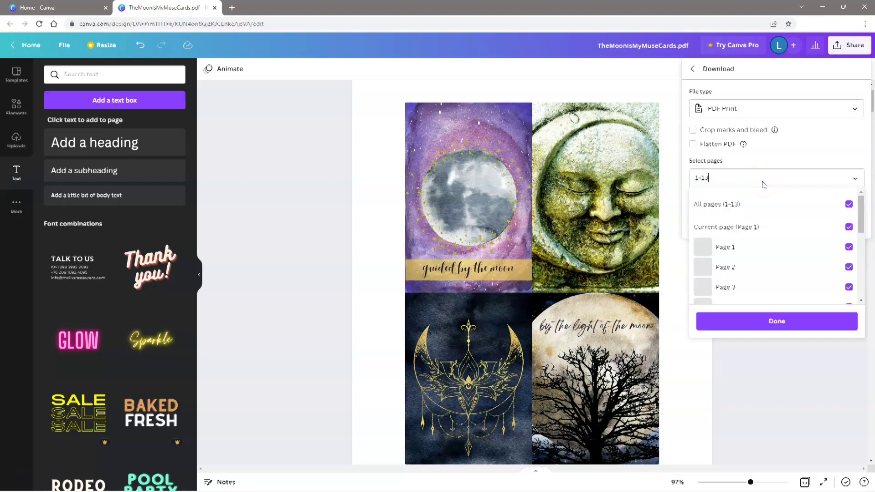
click(849, 205)
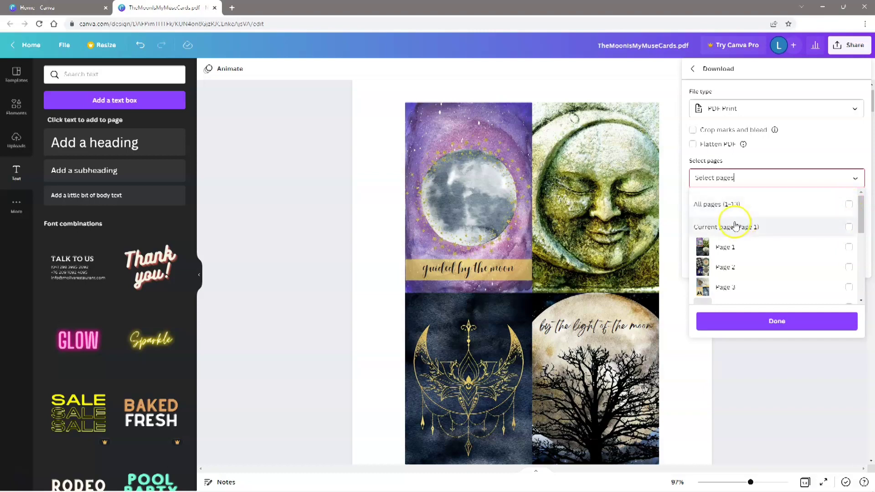
click(849, 226)
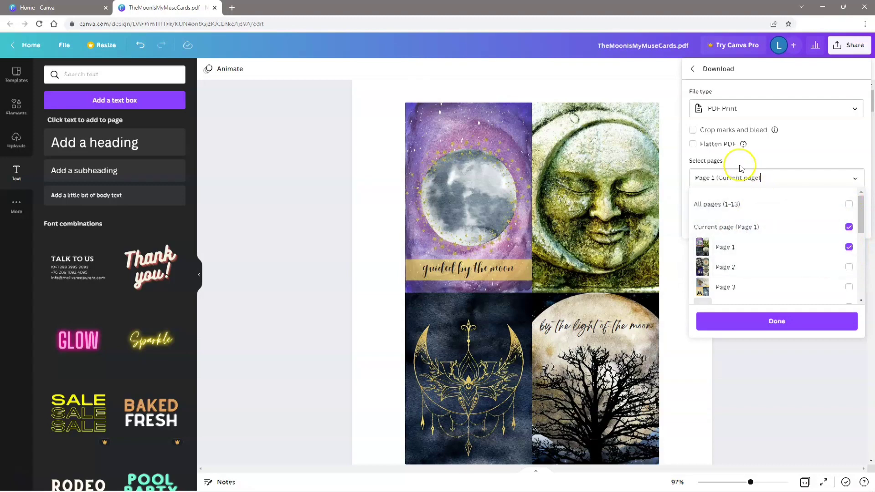
click(693, 146)
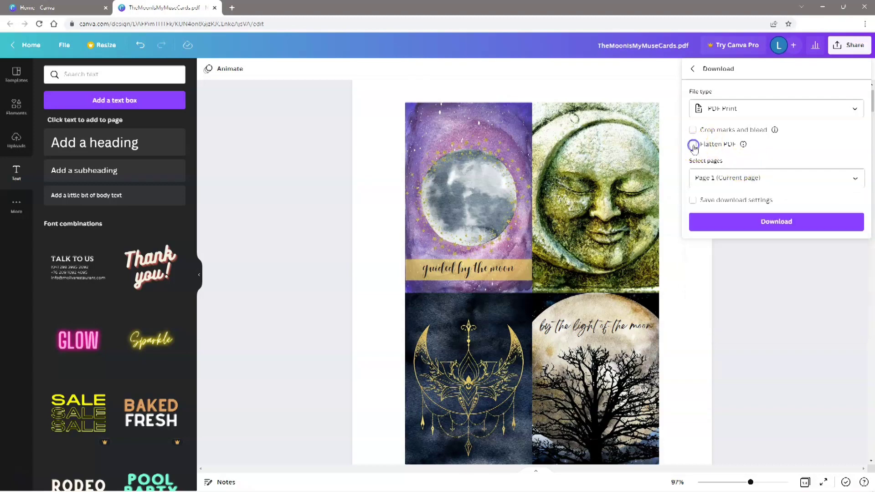
Turn on Flatten PDF and download the page 1 PDF
click(693, 145)
mouse_move(744, 145)
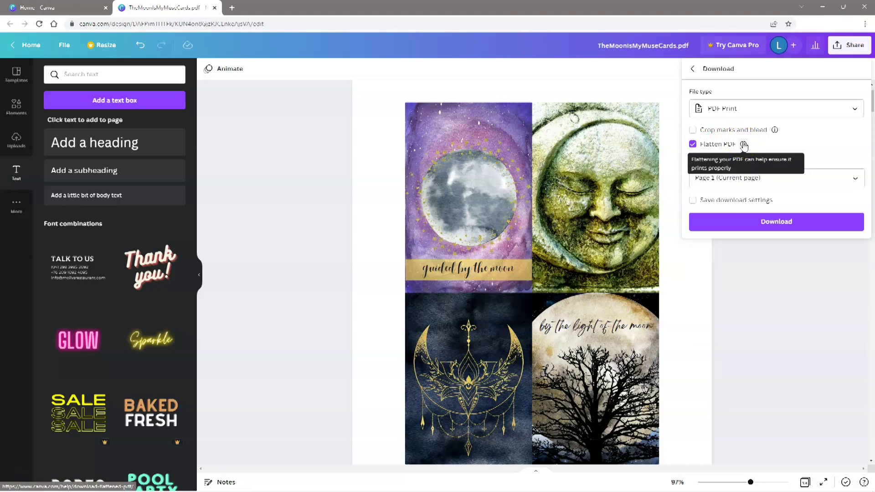
click(795, 225)
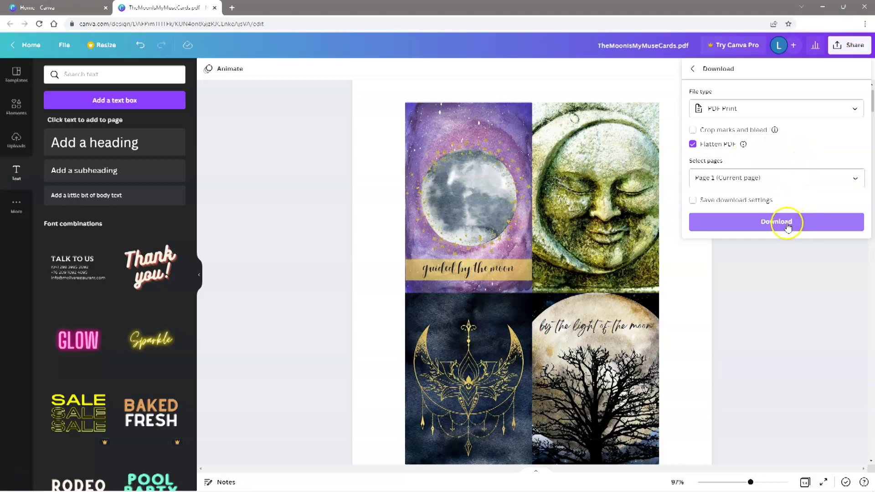
click(792, 226)
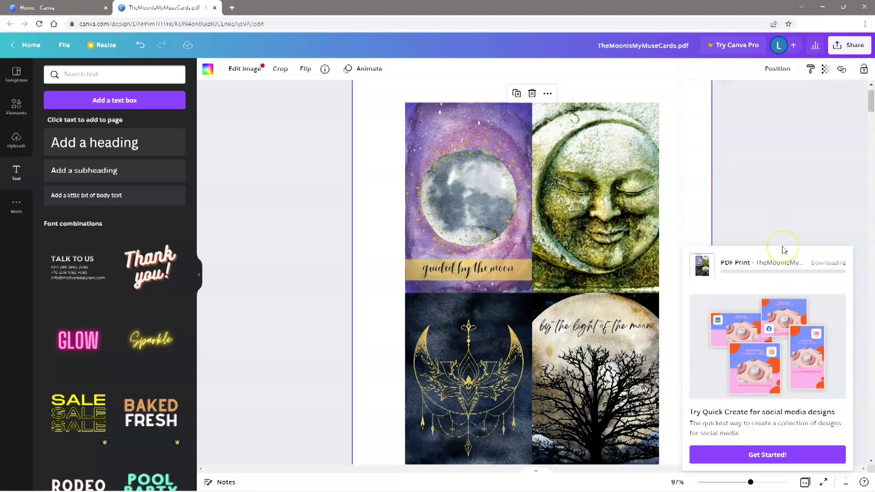